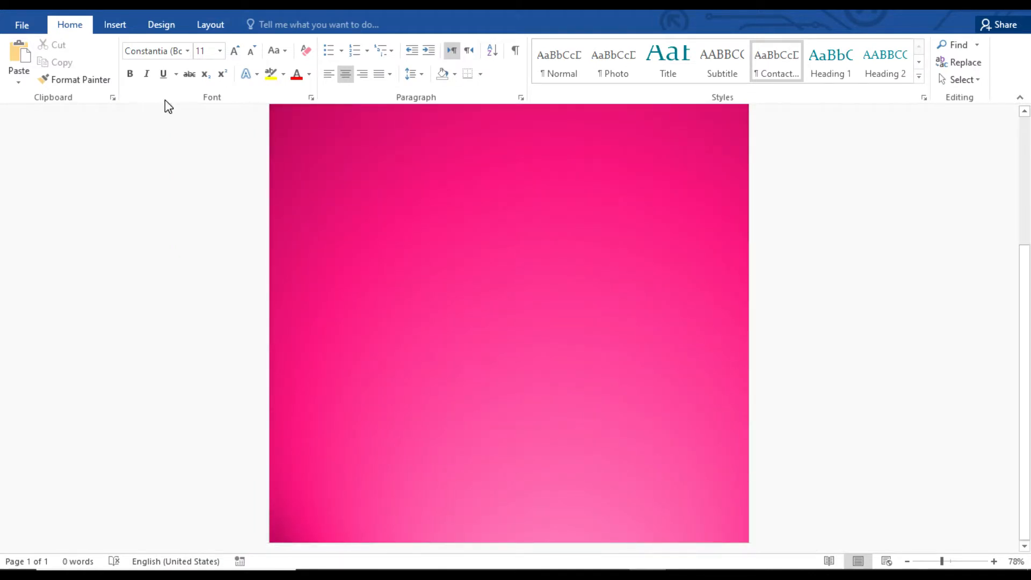
Insert the mango juice glass picture from the Desktop folder and set its text wrapping to In Front of Text
{"action": "left_click", "coordinate": [113, 24]}
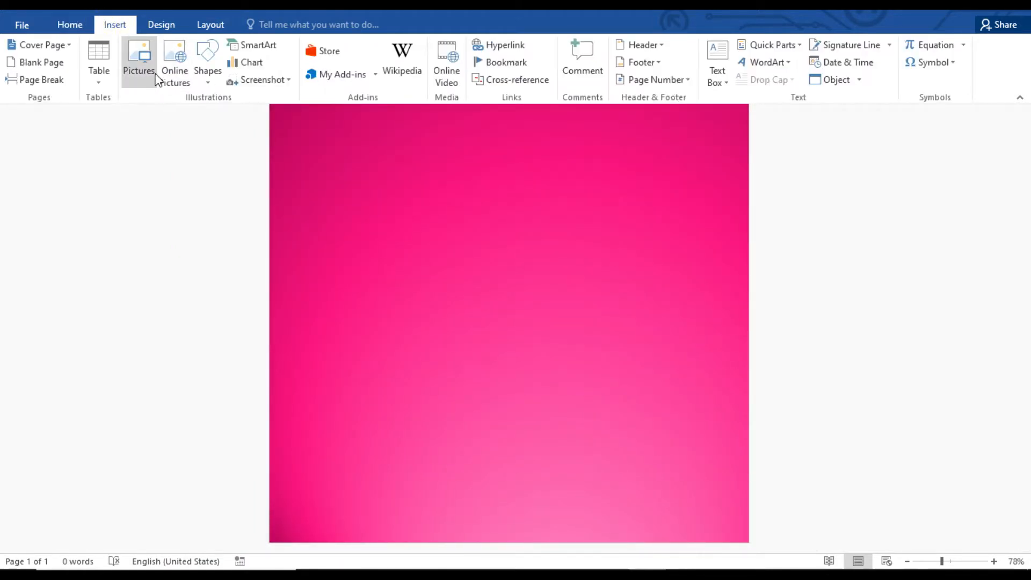
{"action": "left_click", "coordinate": [155, 76]}
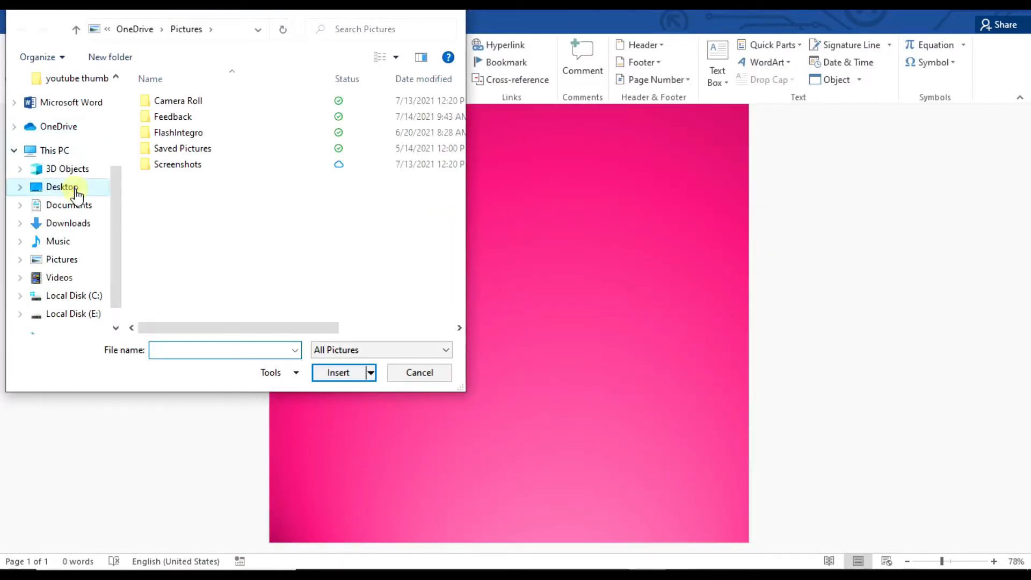
{"action": "left_click", "coordinate": [62, 187]}
{"action": "double_click", "coordinate": [173, 263]}
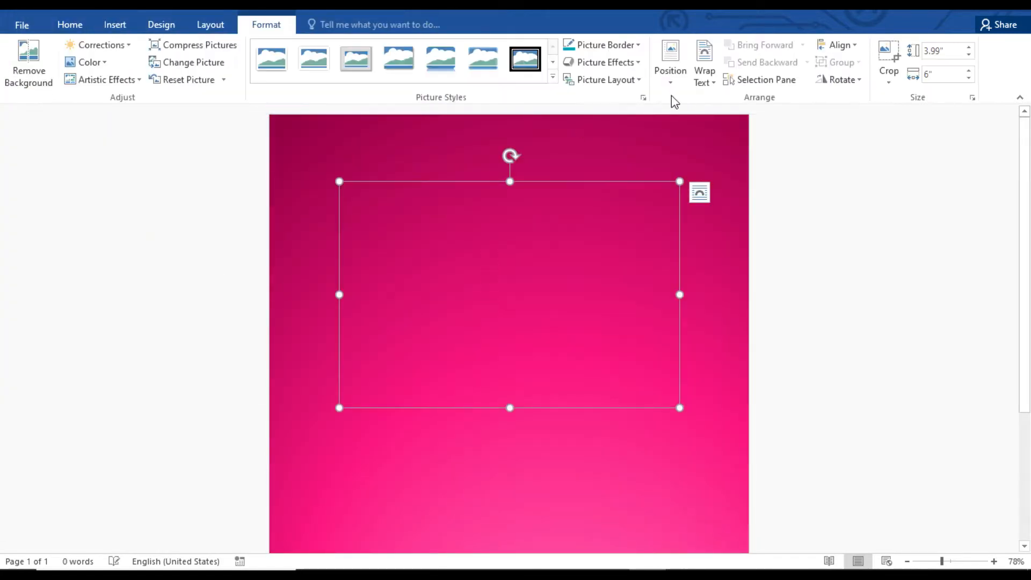
{"action": "left_click", "coordinate": [705, 75]}
{"action": "left_click", "coordinate": [721, 208]}
Remove the juice picture's background, extending the kept area to the picture's full height, and keep the changes
{"action": "left_click", "coordinate": [29, 62]}
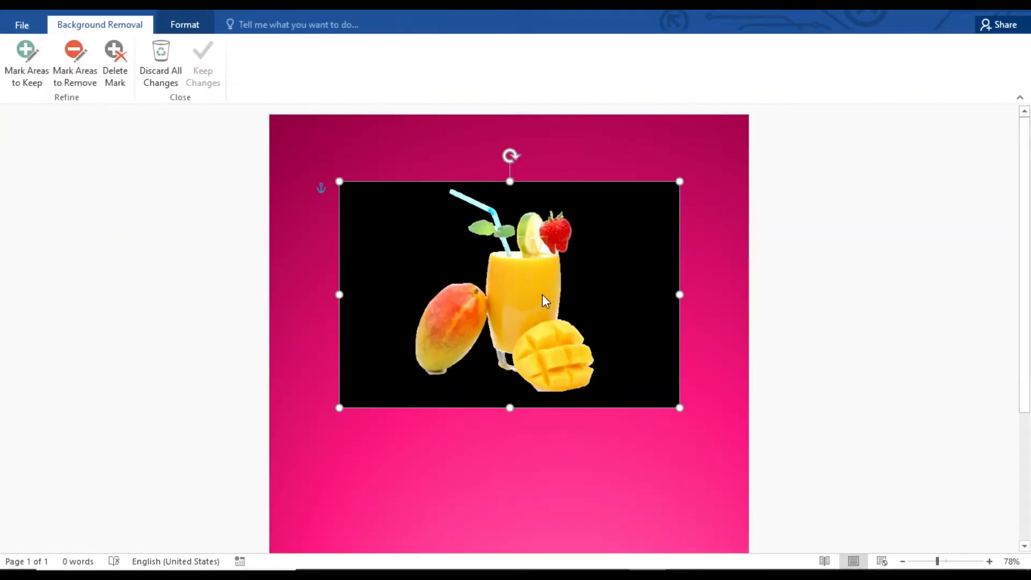
{"action": "left_click_drag", "start_coordinate": [510, 200], "coordinate": [506, 181]}
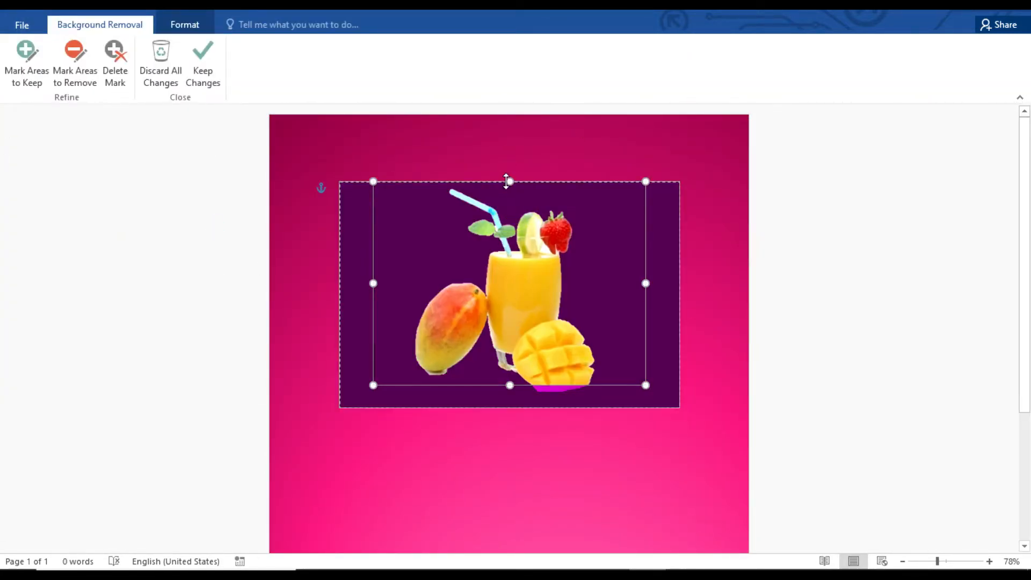
{"action": "left_click_drag", "start_coordinate": [509, 409], "coordinate": [510, 408]}
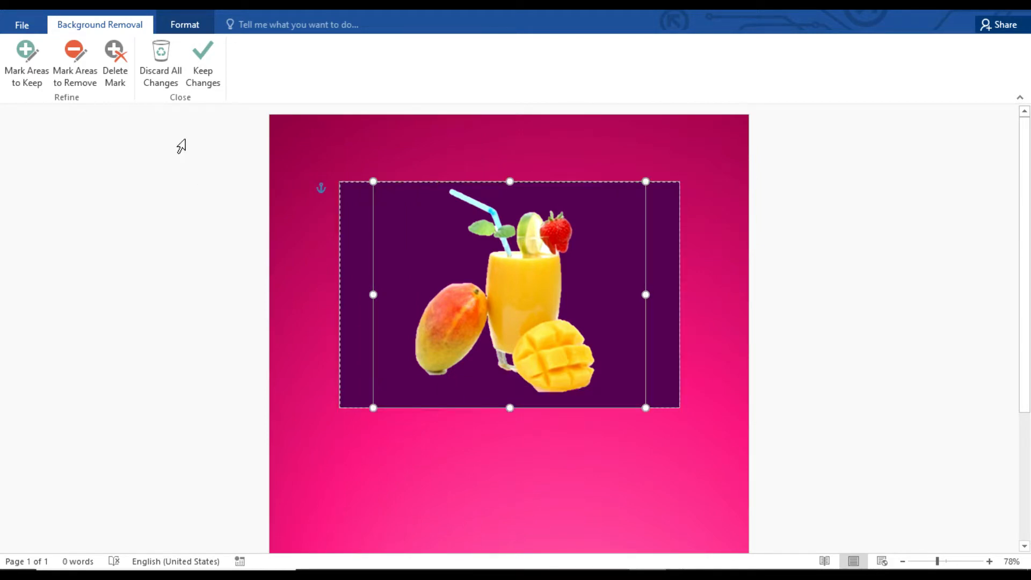
{"action": "left_click", "coordinate": [206, 67]}
Enlarge the juice picture to about 7.54" by 11.79" and place it centrally on the lower part of the page
{"action": "scroll", "coordinate": [1025, 276], "scroll_direction": "down", "scroll_amount": 5}
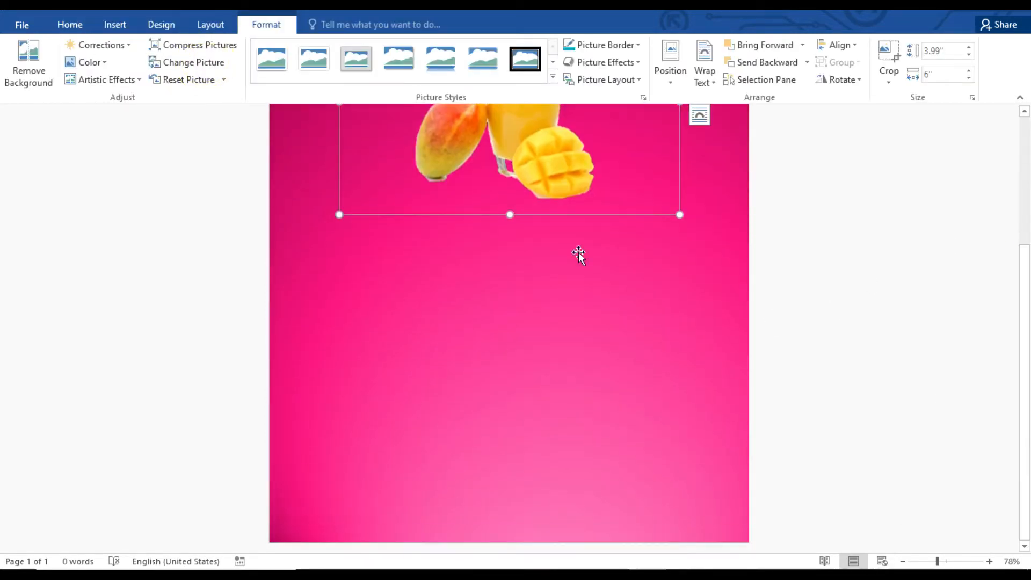
{"action": "left_click_drag", "start_coordinate": [543, 167], "coordinate": [549, 496]}
{"action": "left_click_drag", "start_coordinate": [345, 315], "coordinate": [281, 170]}
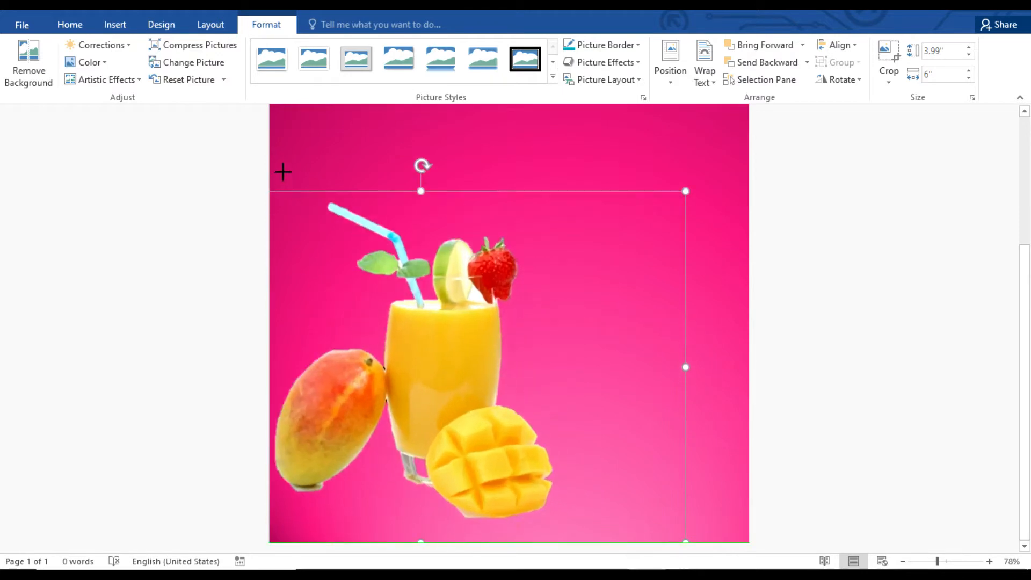
{"action": "left_click_drag", "start_coordinate": [408, 301], "coordinate": [538, 307]}
{"action": "left_click_drag", "start_coordinate": [500, 194], "coordinate": [601, 246]}
{"action": "left_click_drag", "start_coordinate": [702, 197], "coordinate": [762, 127]}
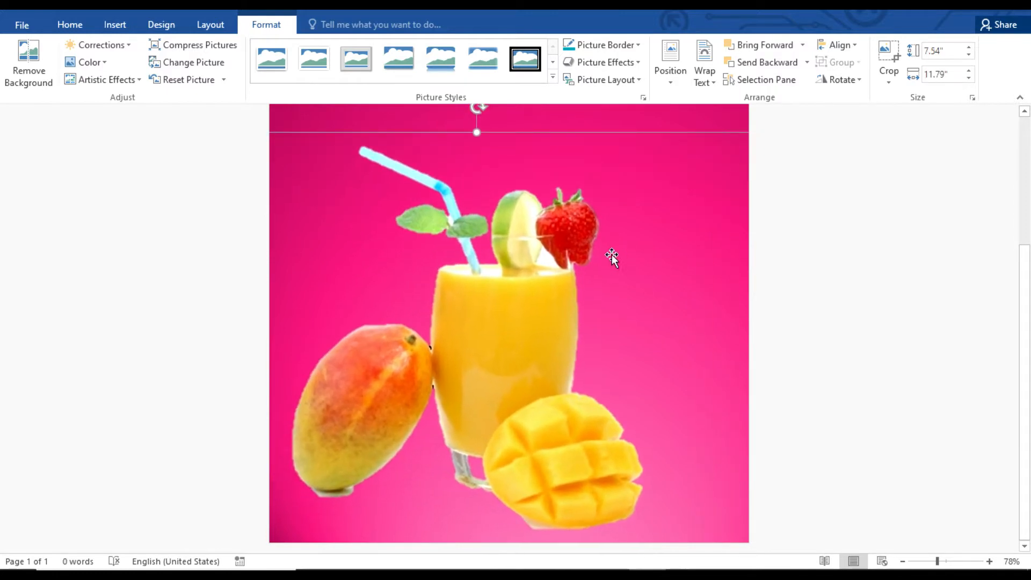
{"action": "left_click_drag", "start_coordinate": [549, 284], "coordinate": [571, 305]}
Apply the strongest sharpening preset and the highest color saturation preset to the juice picture
{"action": "left_click", "coordinate": [99, 45]}
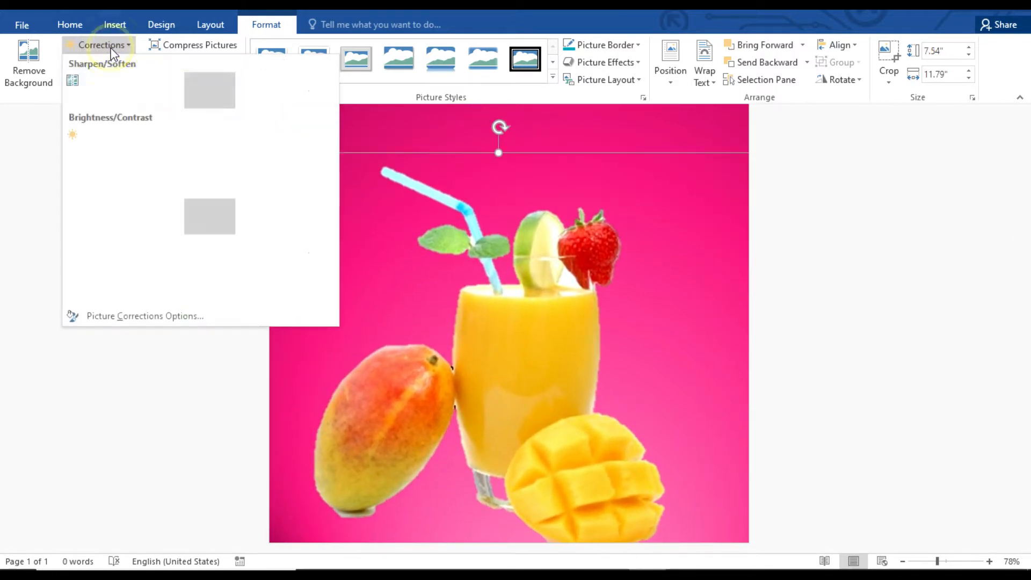
{"action": "left_click", "coordinate": [314, 92]}
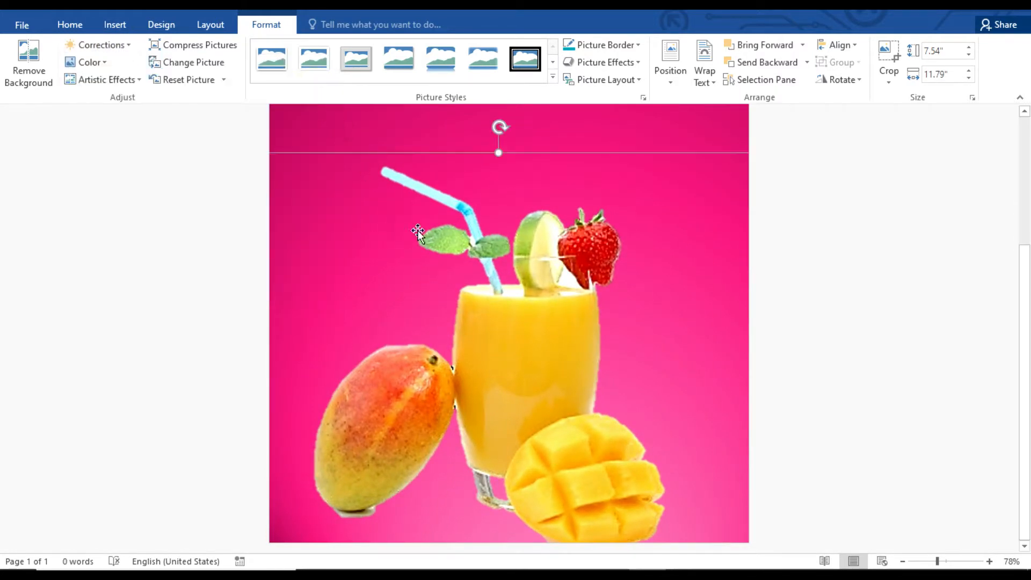
{"action": "left_click", "coordinate": [94, 64]}
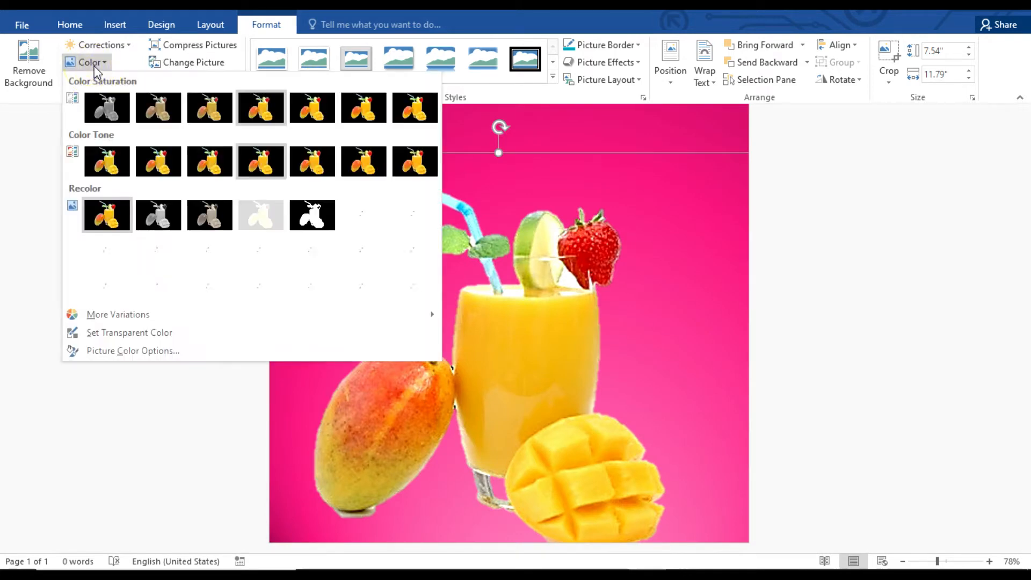
{"action": "left_click", "coordinate": [398, 101]}
{"action": "left_click", "coordinate": [894, 318]}
{"action": "scroll", "coordinate": [1024, 370], "scroll_direction": "up", "scroll_amount": 3}
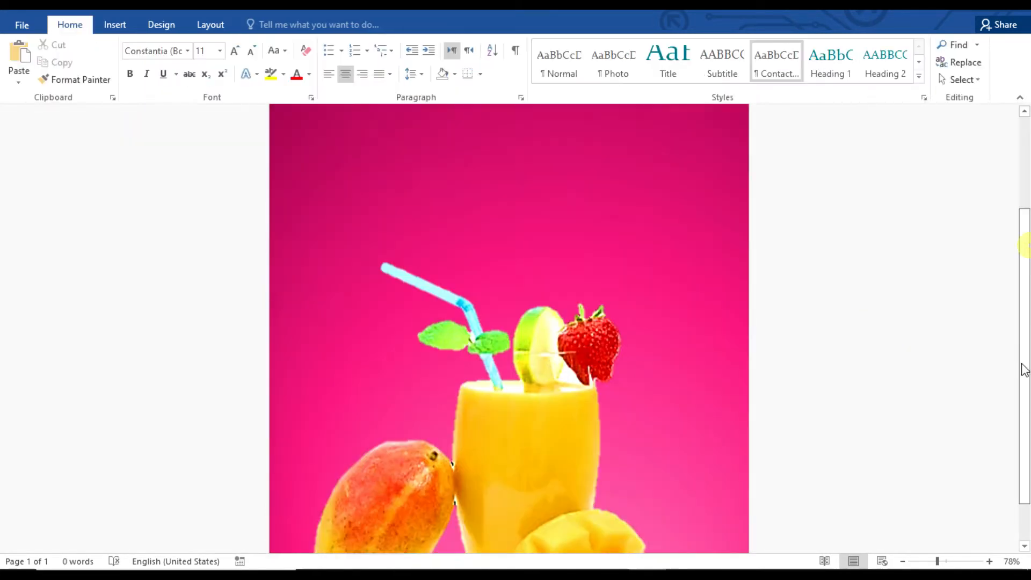
{"action": "scroll", "coordinate": [1024, 370], "scroll_direction": "down", "scroll_amount": 3}
Give the juice glass picture the drop-shadow picture style
{"action": "left_click", "coordinate": [541, 324]}
{"action": "left_click", "coordinate": [269, 25]}
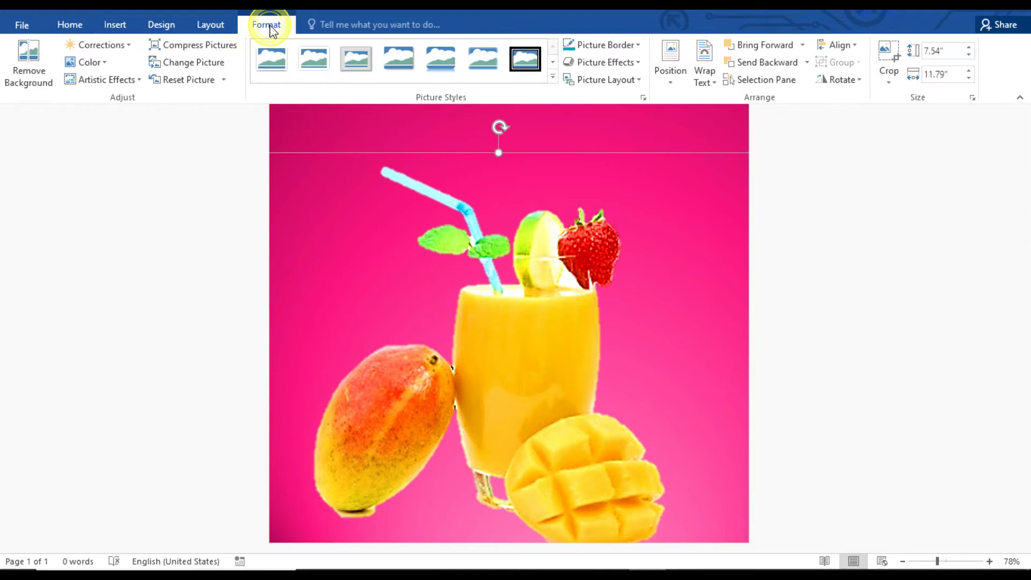
{"action": "left_click", "coordinate": [399, 58]}
{"action": "scroll", "coordinate": [578, 418], "scroll_direction": "down", "scroll_amount": 1}
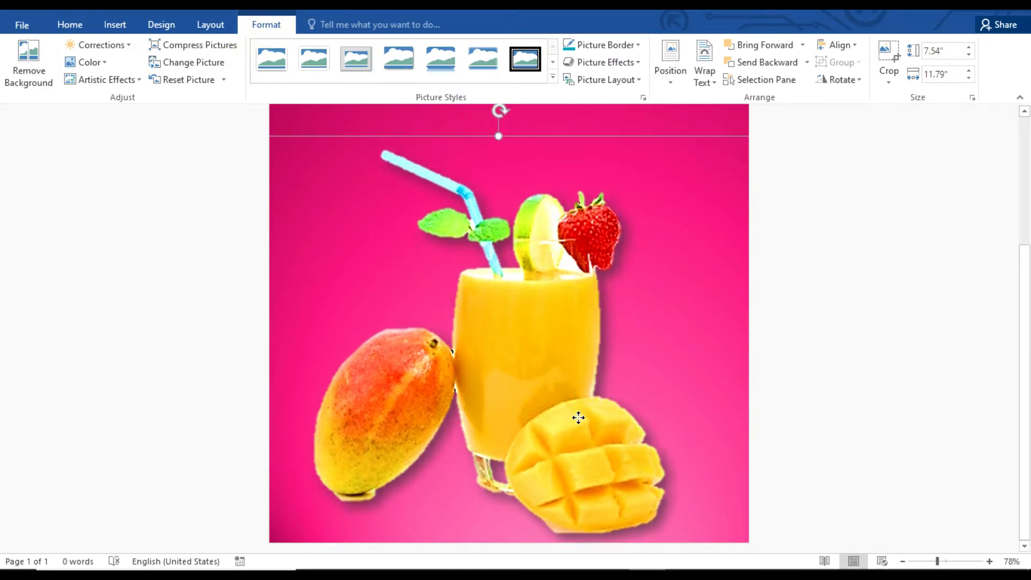
{"action": "left_click", "coordinate": [927, 369]}
Insert the juice splash picture R (1) from the Desktop folder and wrap it In Front of Text
{"action": "left_click", "coordinate": [110, 27]}
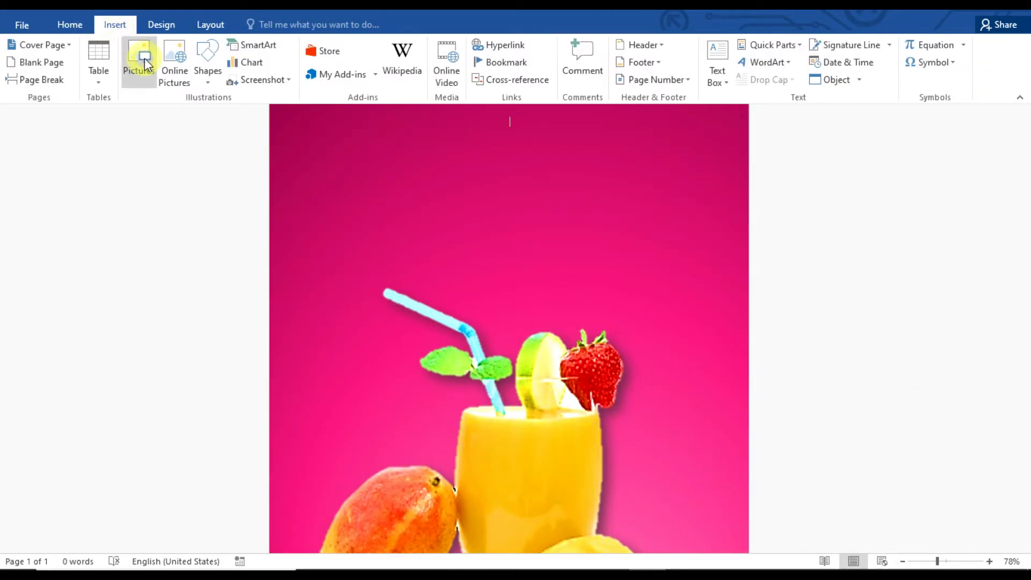
{"action": "left_click", "coordinate": [145, 60]}
{"action": "scroll", "coordinate": [454, 135], "scroll_direction": "down", "scroll_amount": 3}
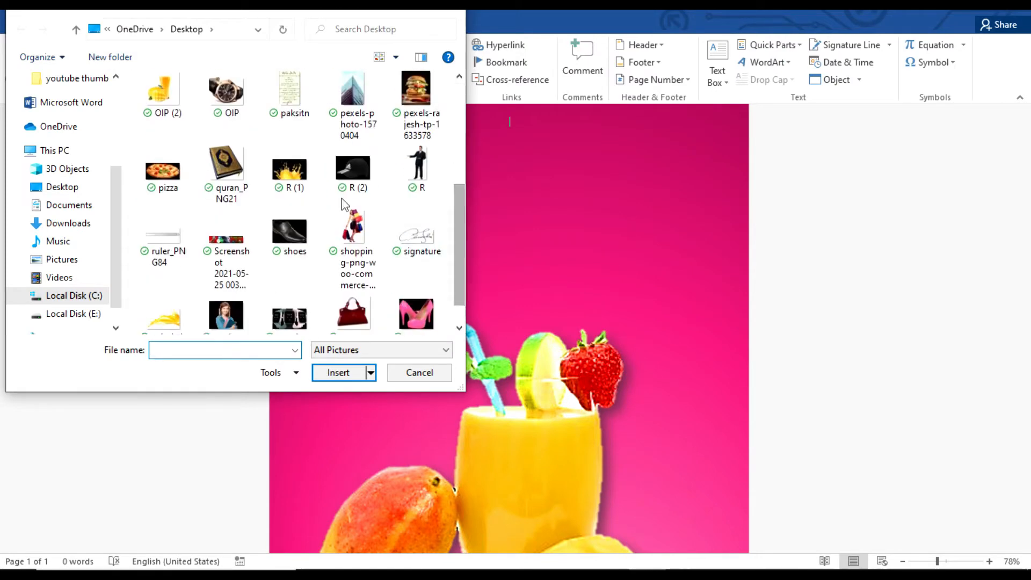
{"action": "double_click", "coordinate": [295, 168]}
{"action": "left_click", "coordinate": [698, 81]}
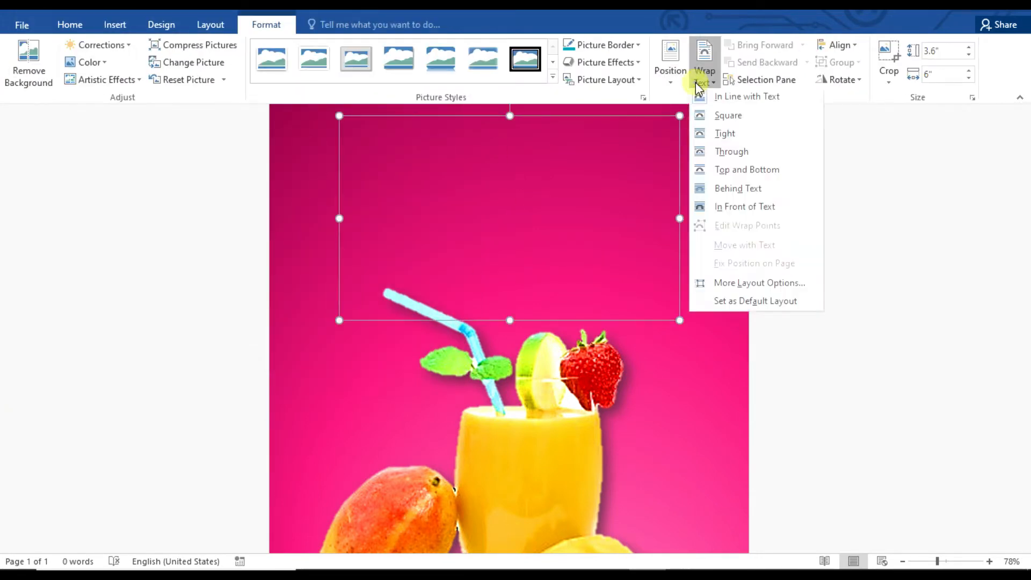
{"action": "left_click", "coordinate": [745, 207]}
Move the splash over the base of the glass and enlarge it to about 5.56" by 9.27"
{"action": "scroll", "coordinate": [956, 290], "scroll_direction": "down", "scroll_amount": 2}
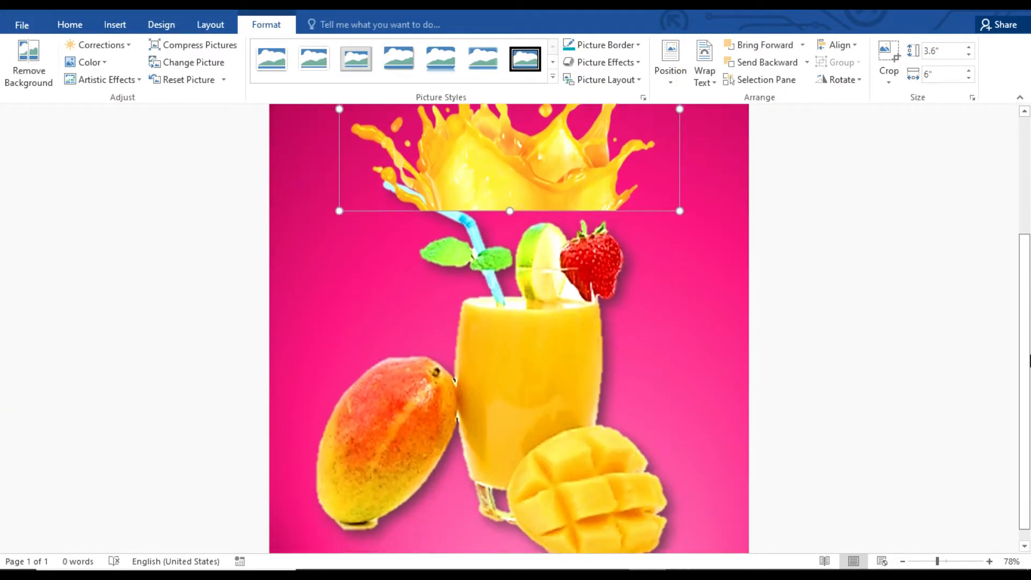
{"action": "left_click_drag", "start_coordinate": [520, 166], "coordinate": [400, 536]}
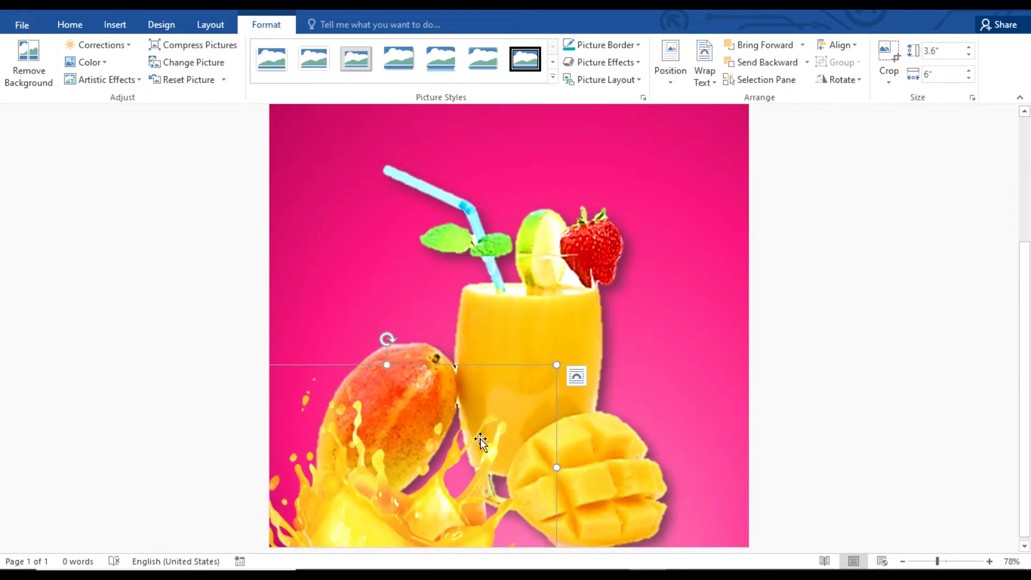
{"action": "left_click_drag", "start_coordinate": [555, 366], "coordinate": [747, 296]}
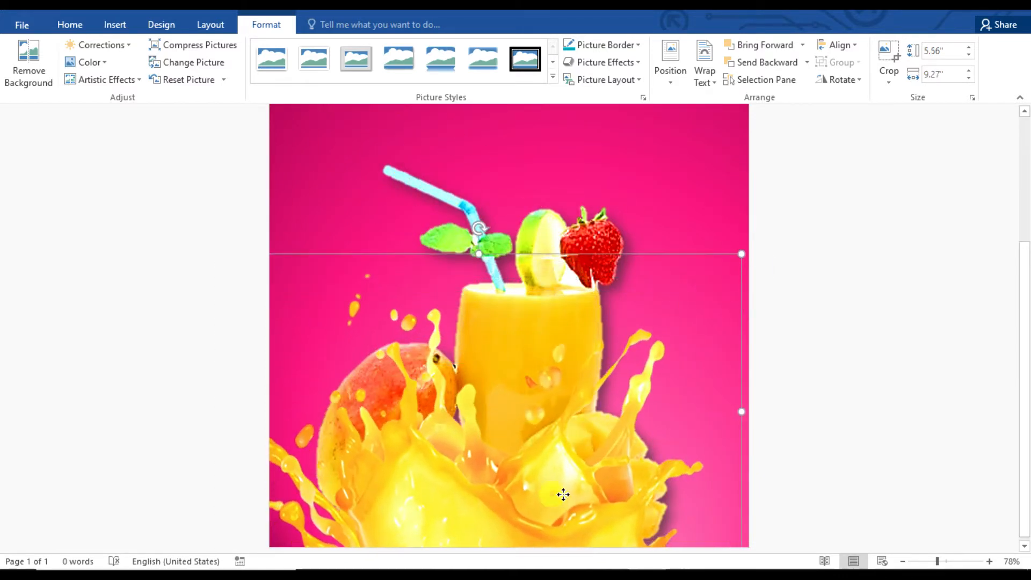
{"action": "left_click_drag", "start_coordinate": [570, 500], "coordinate": [570, 503]}
{"action": "left_click", "coordinate": [997, 384]}
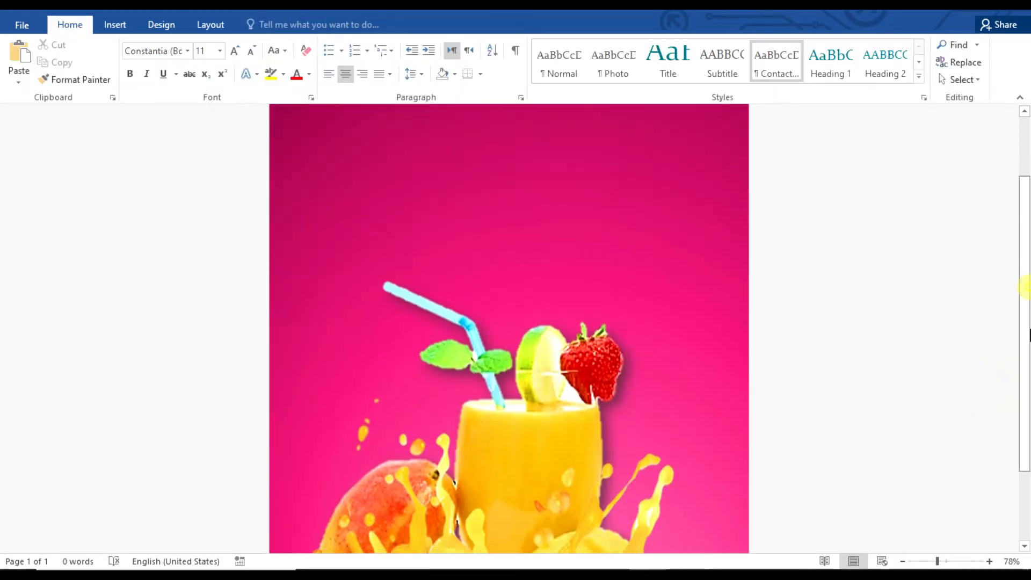
{"action": "left_click_drag", "start_coordinate": [568, 460], "coordinate": [573, 489]}
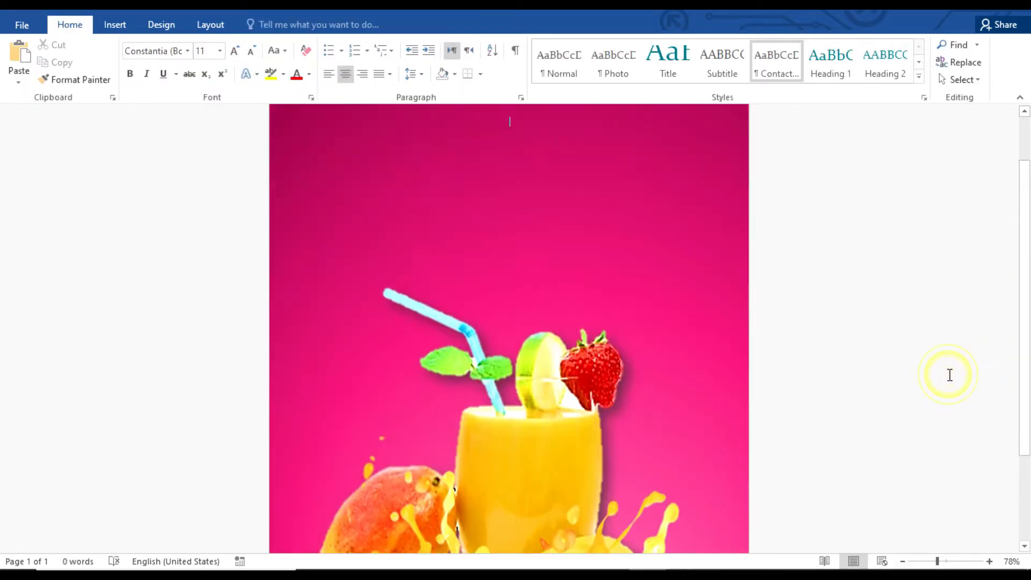
Insert the yellow pouring juice picture from the Desktop folder and set its wrapping to In Front of Text
{"action": "left_click", "coordinate": [114, 24]}
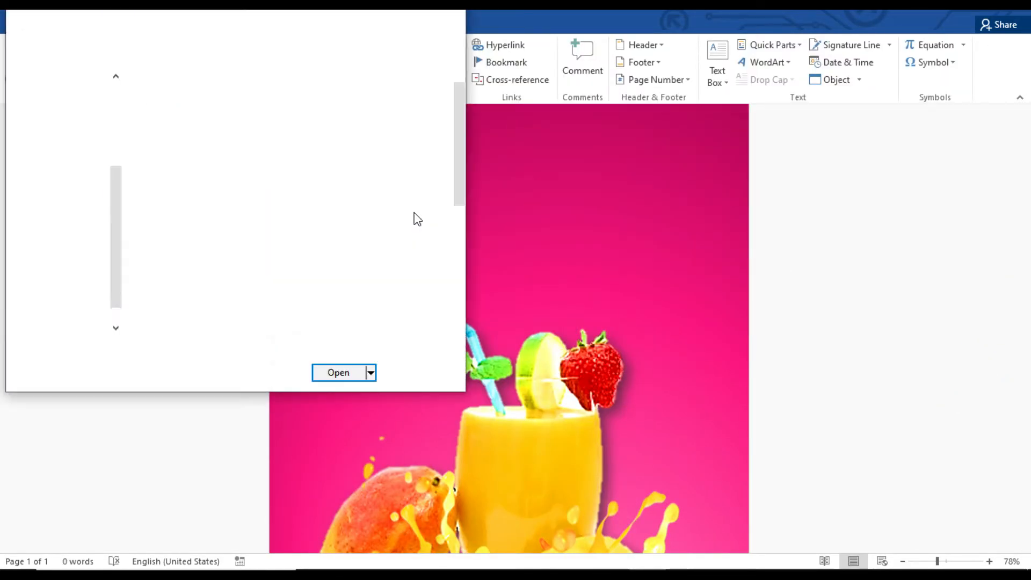
{"action": "left_click_drag", "start_coordinate": [455, 140], "coordinate": [454, 291]}
{"action": "double_click", "coordinate": [184, 285]}
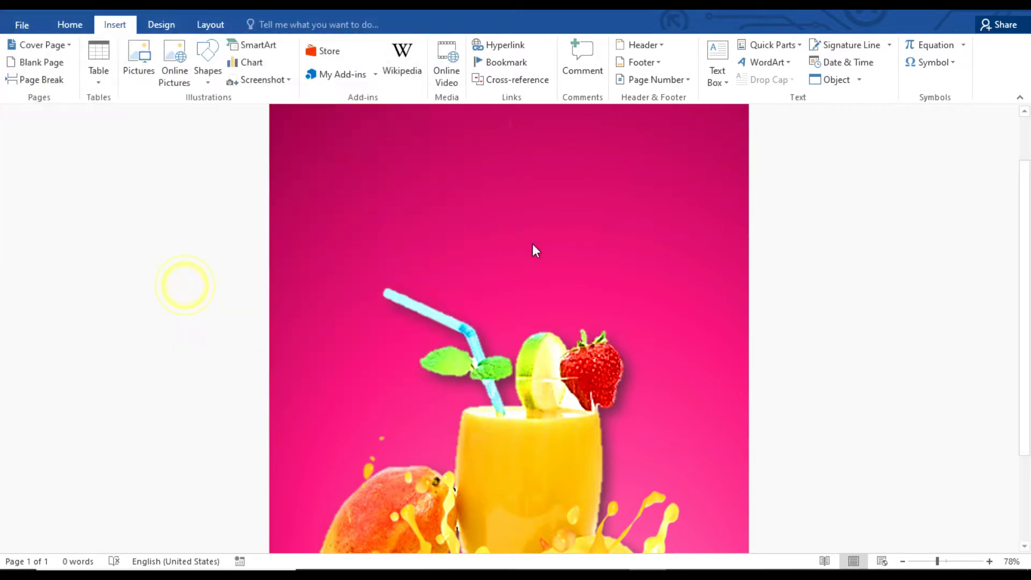
{"action": "left_click", "coordinate": [704, 80]}
{"action": "left_click", "coordinate": [730, 215]}
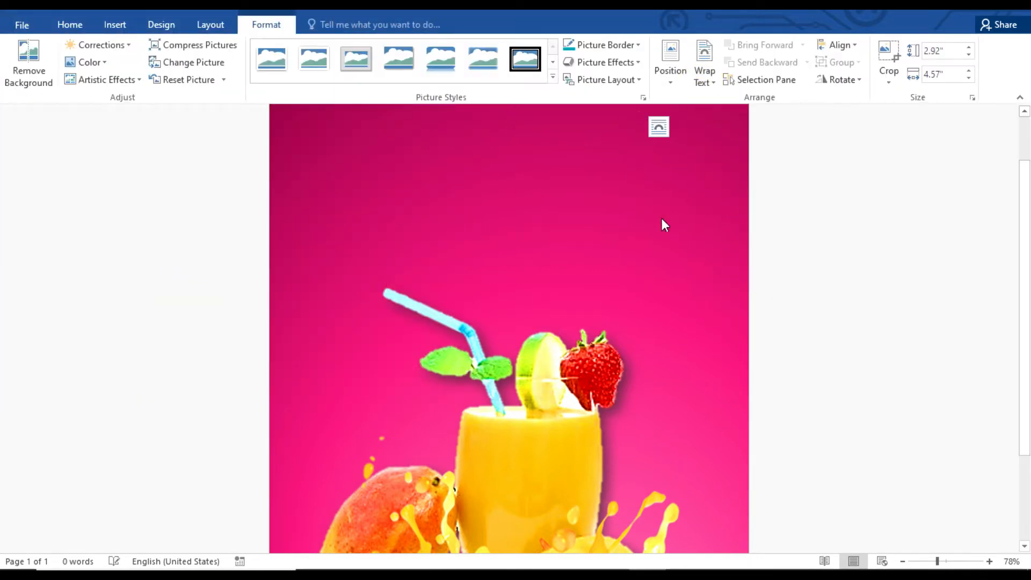
Rotate the pouring juice picture nearly upright, place it above the glass and send it backward behind the glass
{"action": "left_click_drag", "start_coordinate": [556, 247], "coordinate": [490, 396]}
{"action": "left_click_drag", "start_coordinate": [444, 240], "coordinate": [587, 326]}
{"action": "left_click_drag", "start_coordinate": [476, 395], "coordinate": [566, 368]}
{"action": "left_click", "coordinate": [772, 61]}
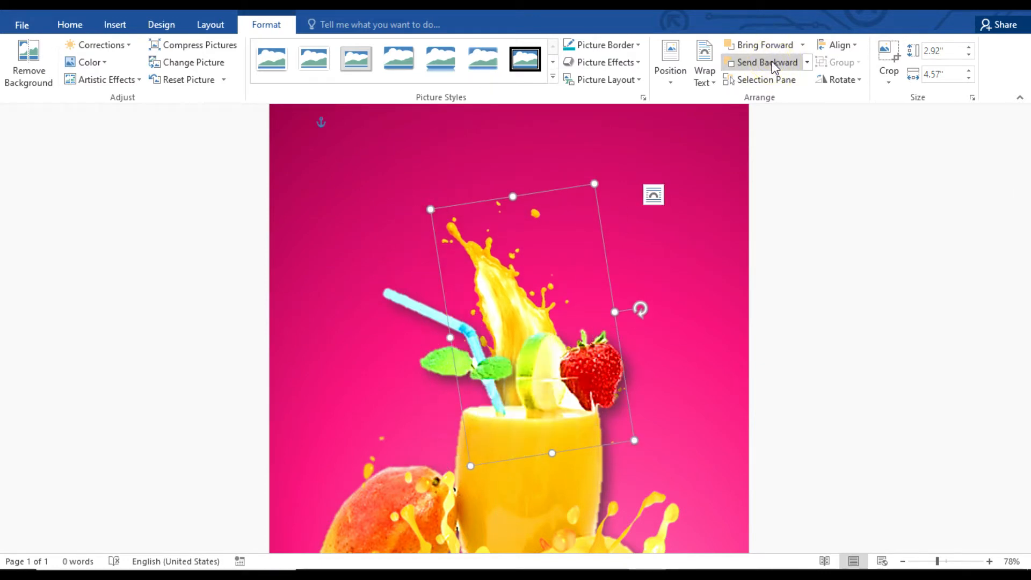
Enlarge the pouring juice picture to about 4.75" by 7.45" and shift it slightly so it flows into the glass
{"action": "left_click_drag", "start_coordinate": [428, 209], "coordinate": [365, 154]}
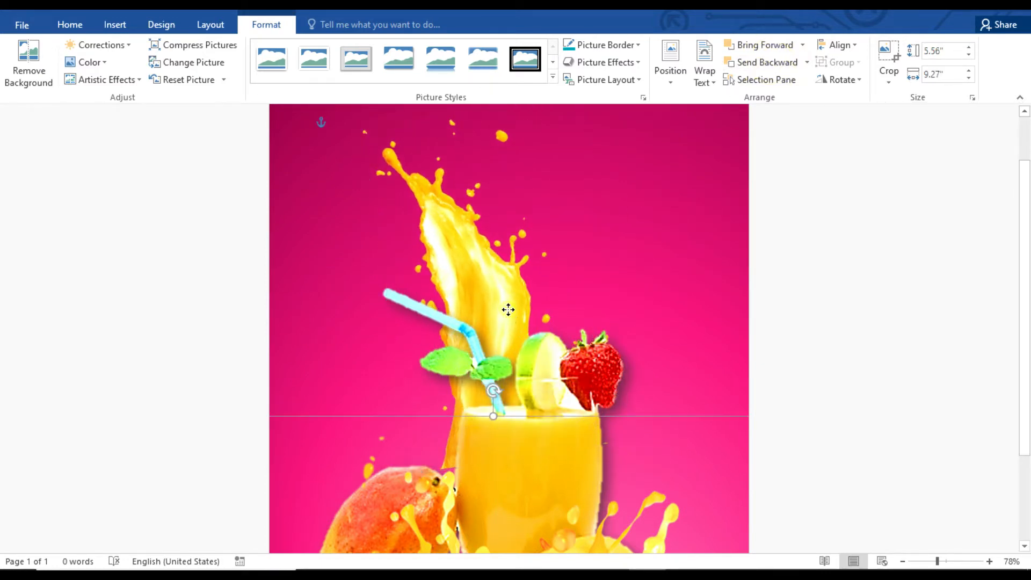
{"action": "left_click_drag", "start_coordinate": [635, 441], "coordinate": [693, 506]}
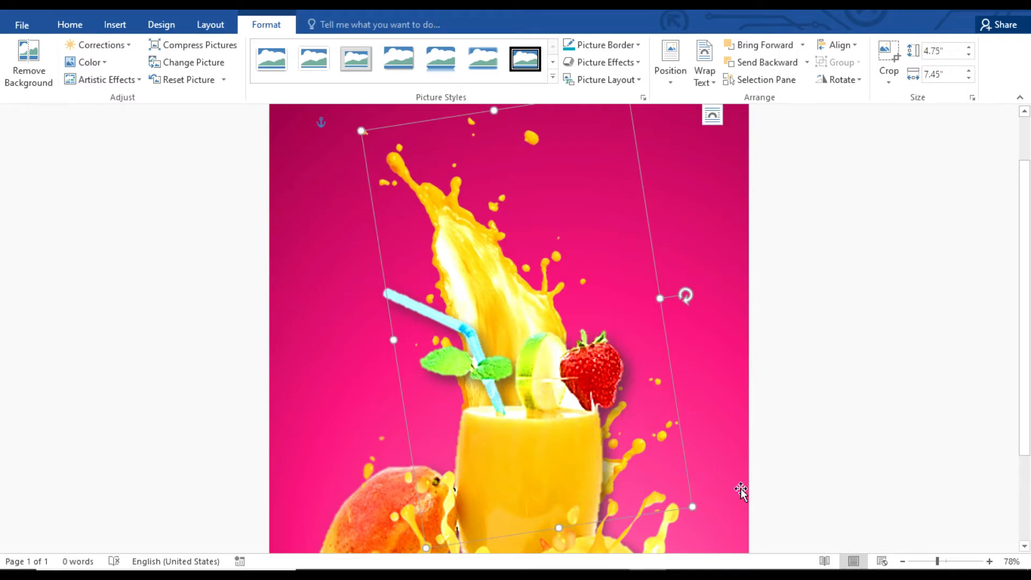
{"action": "left_click", "coordinate": [905, 563]}
{"action": "left_click", "coordinate": [906, 563]}
{"action": "left_click", "coordinate": [905, 562]}
{"action": "left_click", "coordinate": [774, 342]}
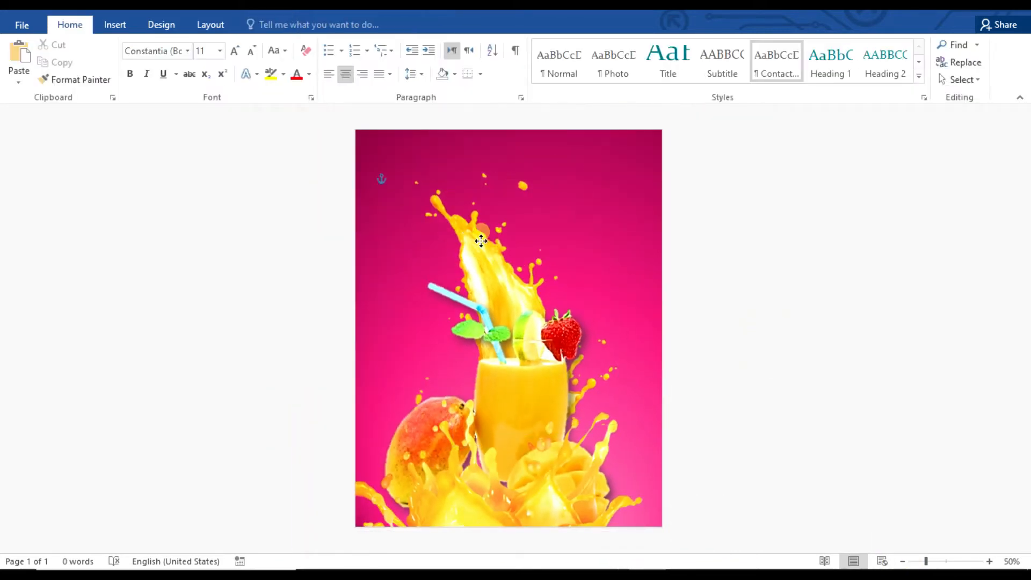
{"action": "left_click_drag", "start_coordinate": [481, 237], "coordinate": [469, 249]}
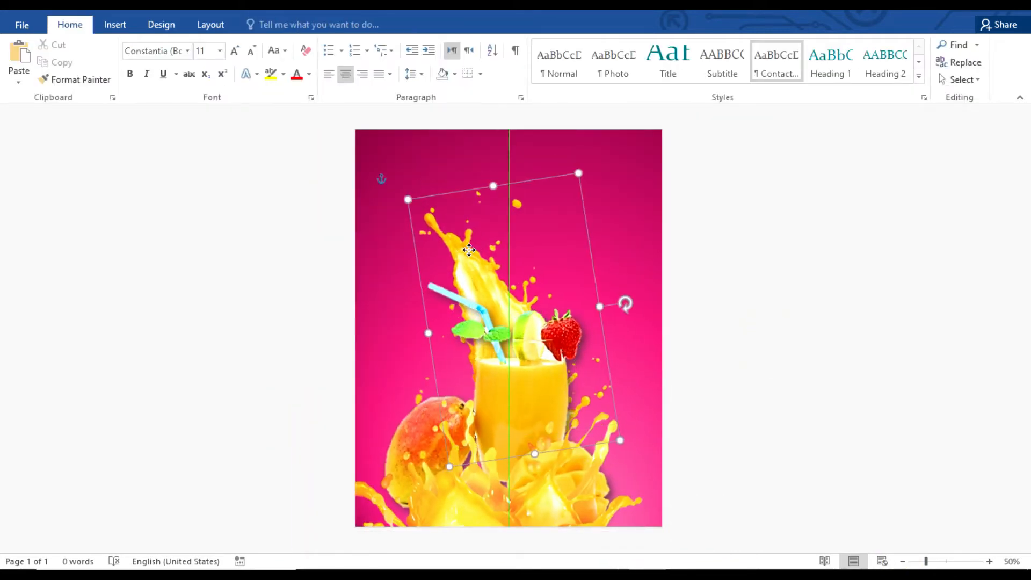
{"action": "left_click", "coordinate": [806, 349]}
Insert a WordArt title in the plain black style reading "mango juice" and move it to the top center of the page
{"action": "left_click", "coordinate": [937, 562]}
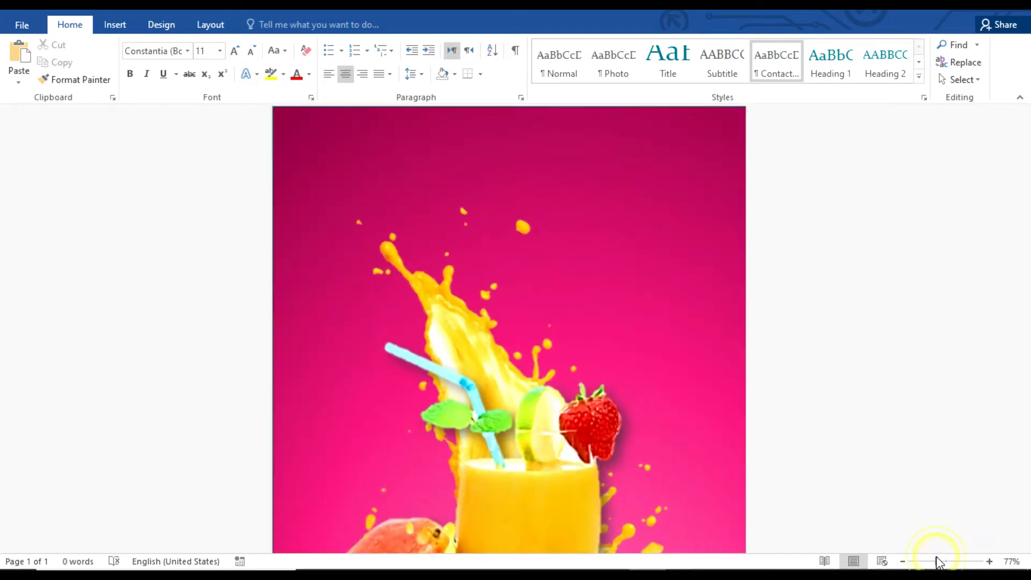
{"action": "scroll", "coordinate": [511, 177], "scroll_direction": "up", "scroll_amount": 1}
{"action": "left_click", "coordinate": [115, 24]}
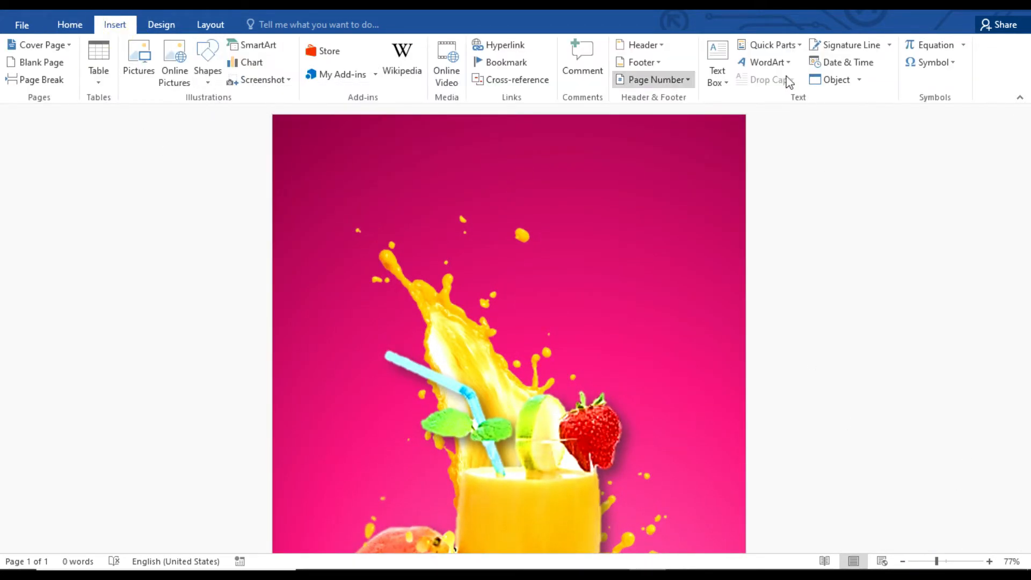
{"action": "left_click", "coordinate": [787, 64]}
{"action": "left_click", "coordinate": [755, 99]}
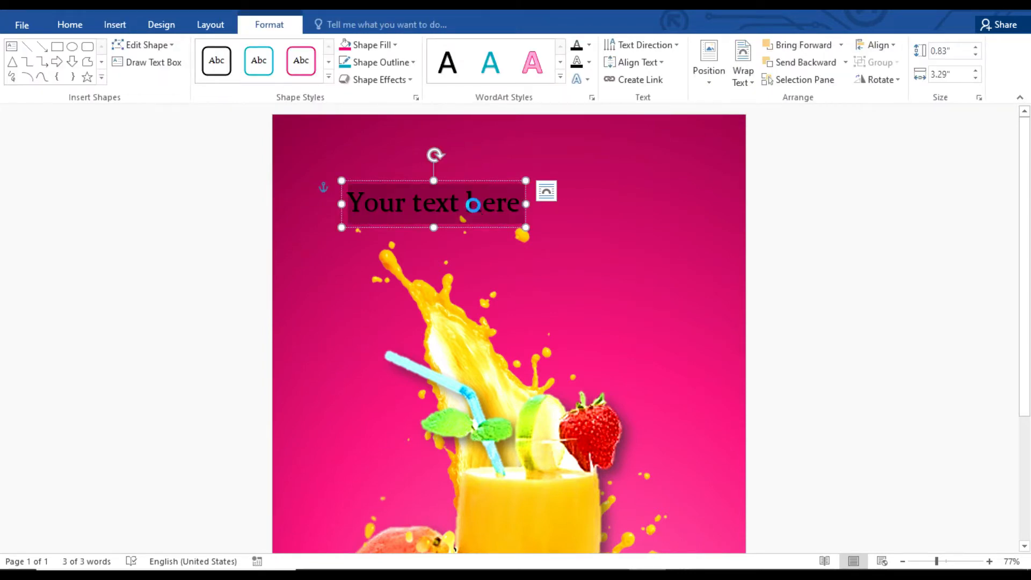
{"action": "type", "text": "mango juice"}
{"action": "left_click_drag", "start_coordinate": [454, 181], "coordinate": [524, 131]}
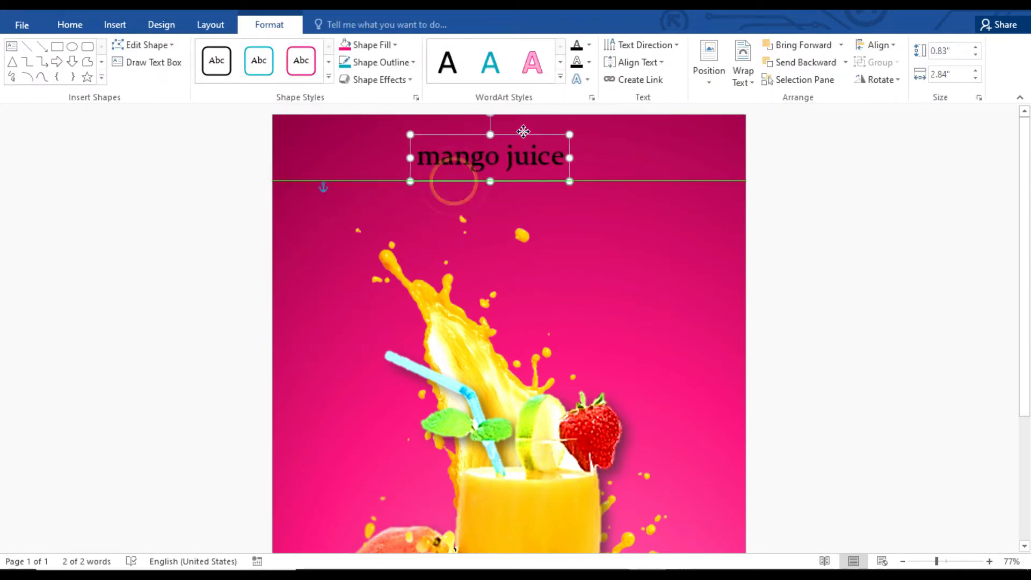
Delete the word "juice" from the WordArt title so that it reads only "mango"
{"action": "double_click", "coordinate": [553, 157]}
{"action": "key", "text": "BackSpace"}
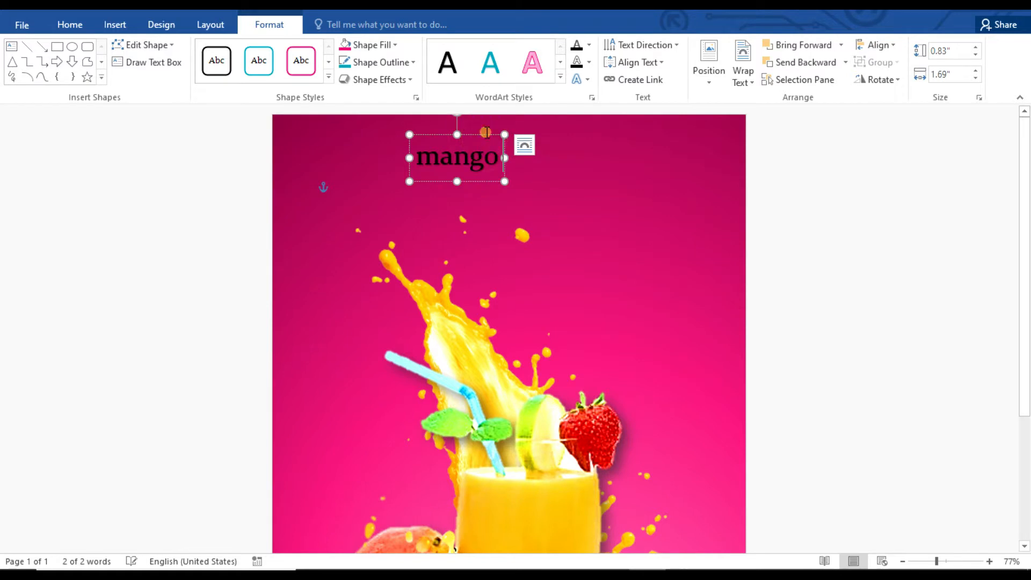
{"action": "left_click", "coordinate": [517, 186]}
{"action": "left_click", "coordinate": [470, 157]}
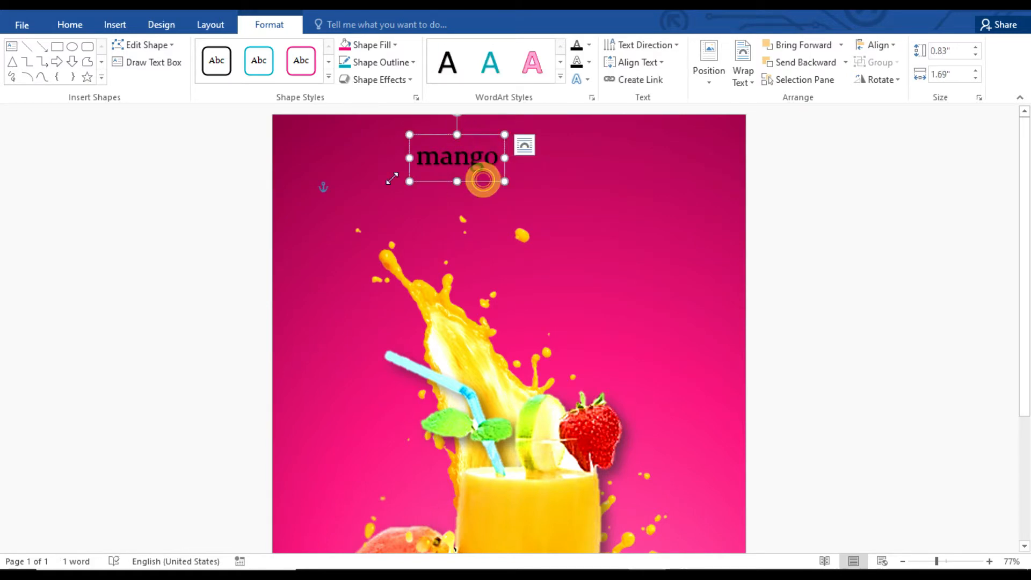
Enlarge the "mango" WordArt text to 100 pt and move it up to the top edge of the page
{"action": "left_click", "coordinate": [70, 24]}
{"action": "left_click", "coordinate": [234, 51]}
{"action": "left_click", "coordinate": [234, 51]}
{"action": "left_click", "coordinate": [235, 51]}
{"action": "left_click", "coordinate": [235, 51]}
{"action": "left_click", "coordinate": [235, 50]}
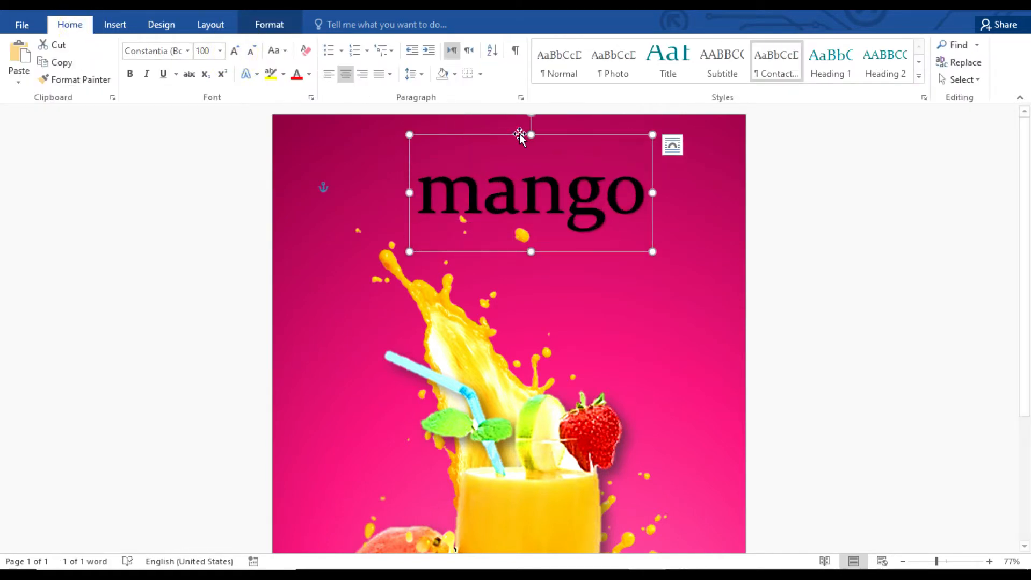
{"action": "left_click_drag", "start_coordinate": [520, 136], "coordinate": [510, 118]}
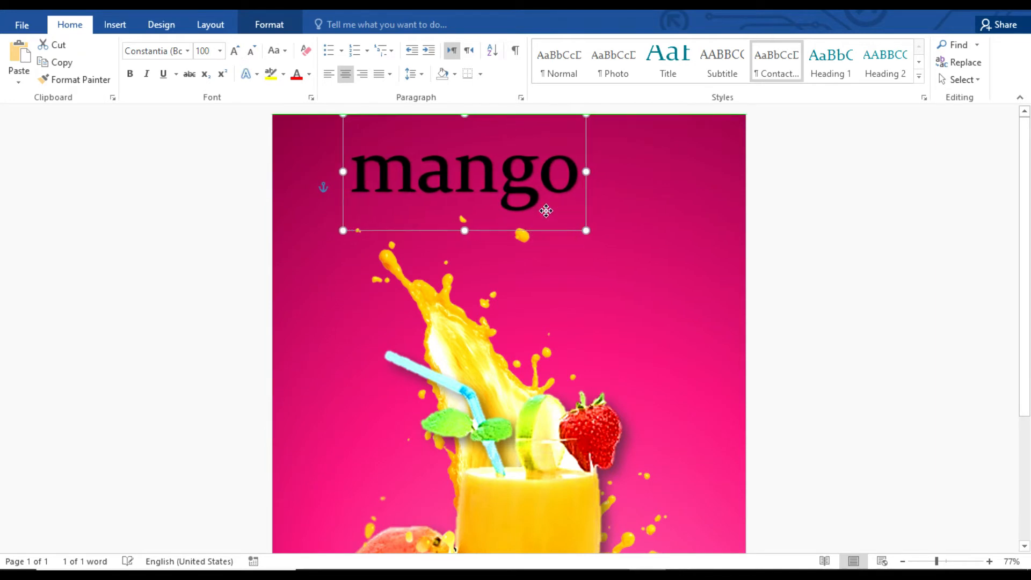
Capitalize the first letter of the title so it reads "Mango"
{"action": "left_click", "coordinate": [416, 173]}
{"action": "key", "text": "BackSpace"}
{"action": "type", "text": "M"}
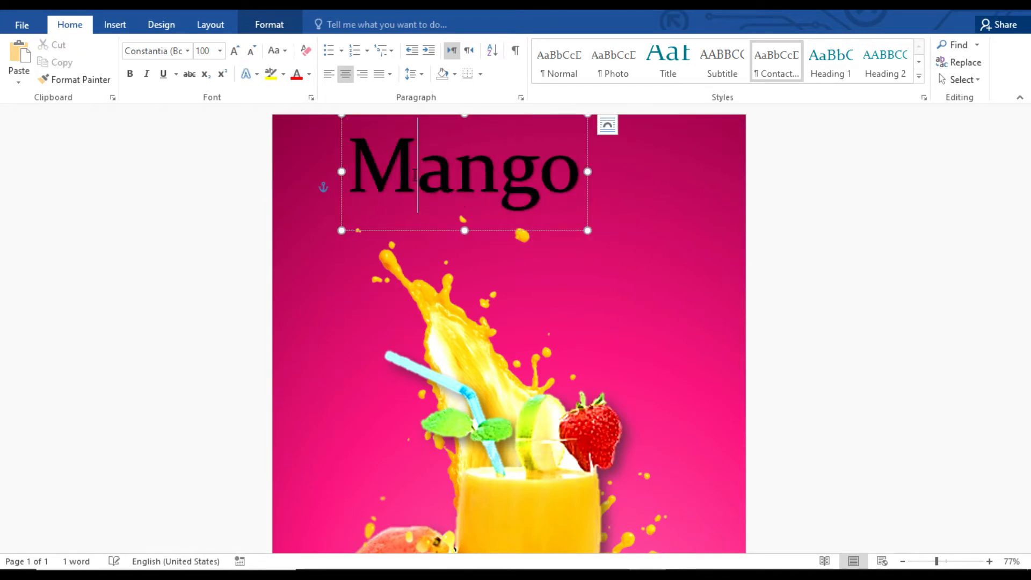
Fill the "Mango" WordArt text with the standard Yellow color
{"action": "left_click", "coordinate": [423, 232]}
{"action": "left_click", "coordinate": [269, 24]}
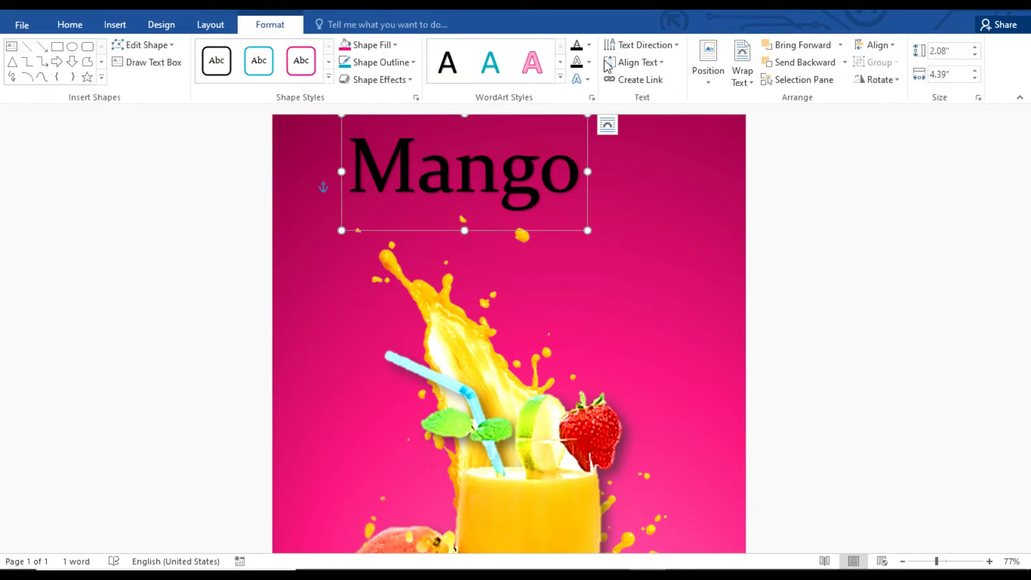
{"action": "left_click", "coordinate": [590, 46]}
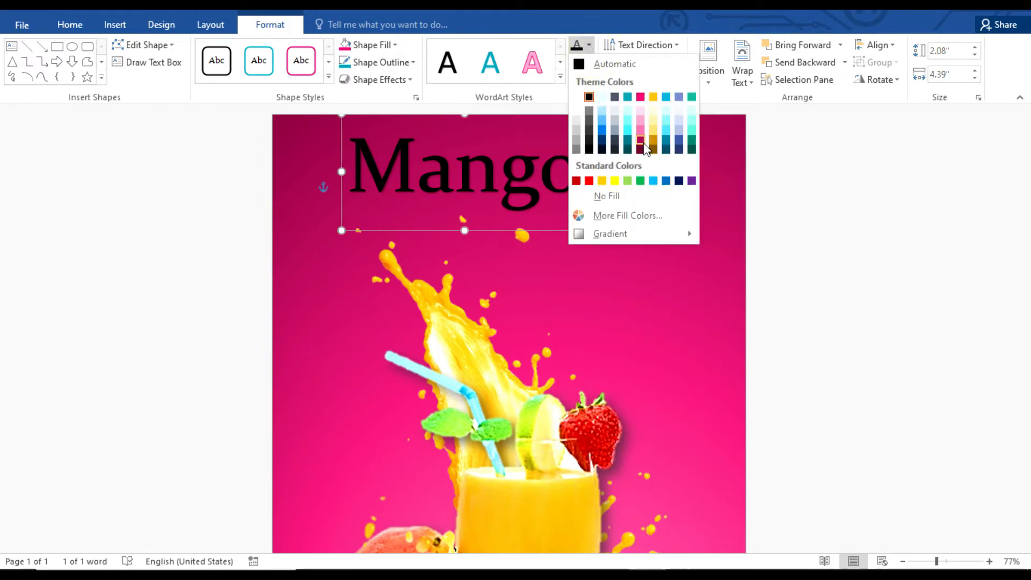
{"action": "left_click", "coordinate": [615, 181]}
Change the "Mango" title's font to Brush Script MT and enlarge it to 130 pt
{"action": "left_click", "coordinate": [70, 24]}
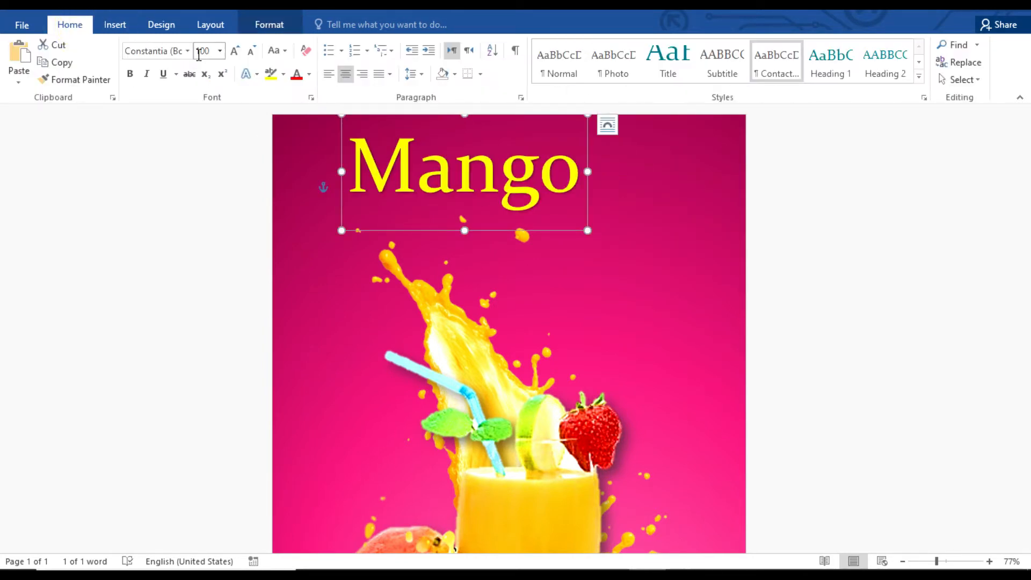
{"action": "left_click", "coordinate": [186, 54]}
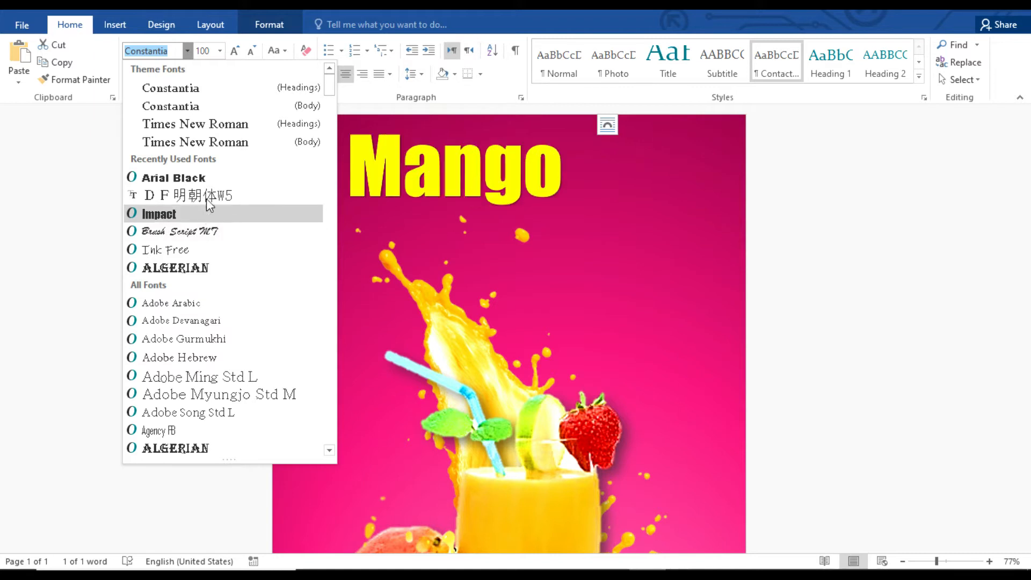
{"action": "left_click", "coordinate": [209, 231]}
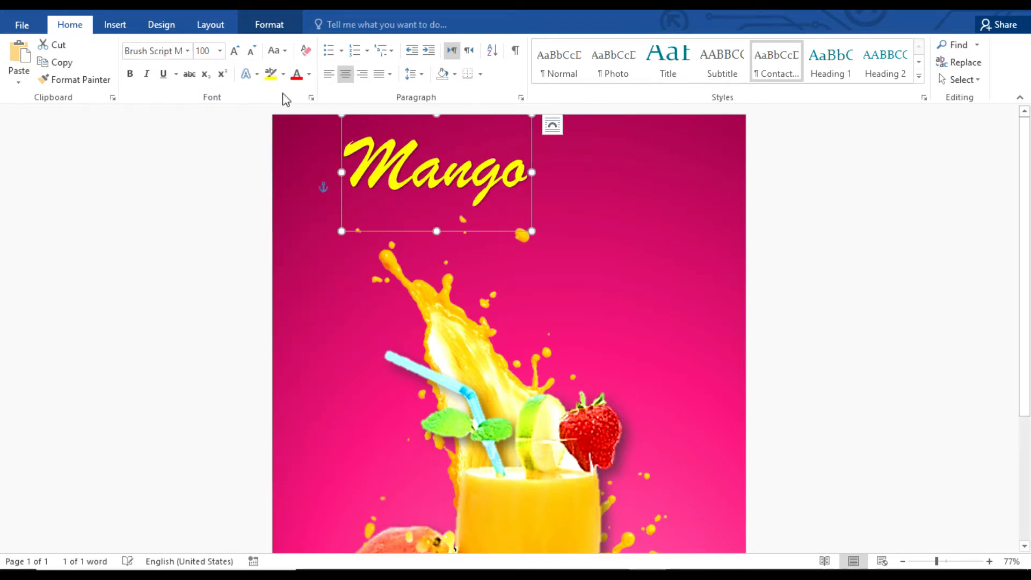
{"action": "left_click", "coordinate": [235, 51]}
{"action": "left_click", "coordinate": [234, 50]}
{"action": "left_click", "coordinate": [235, 51]}
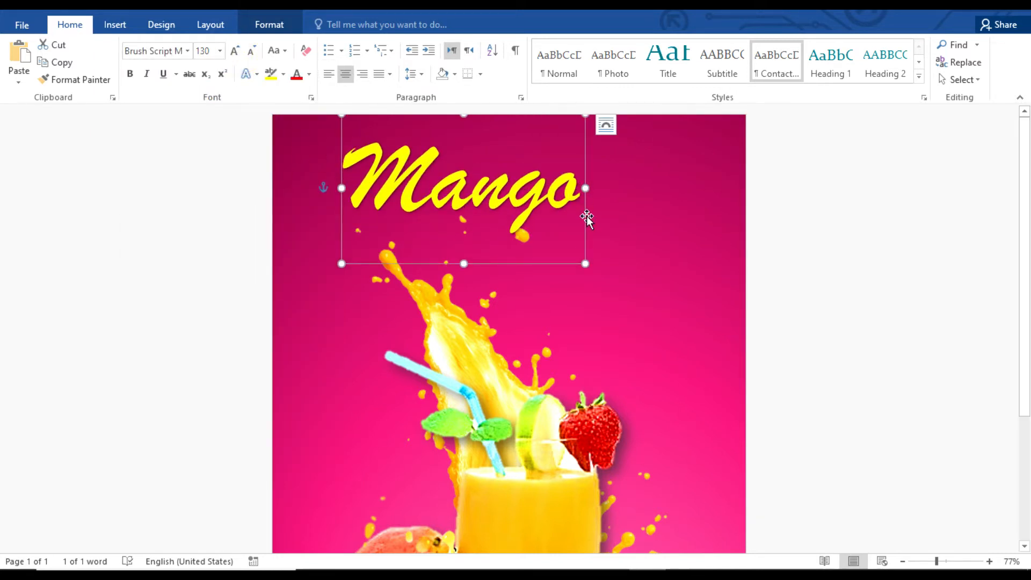
Insert a second WordArt in the plain black style reading "juice" and place it just below the end of "Mango"
{"action": "left_click", "coordinate": [115, 24]}
{"action": "left_click", "coordinate": [777, 63]}
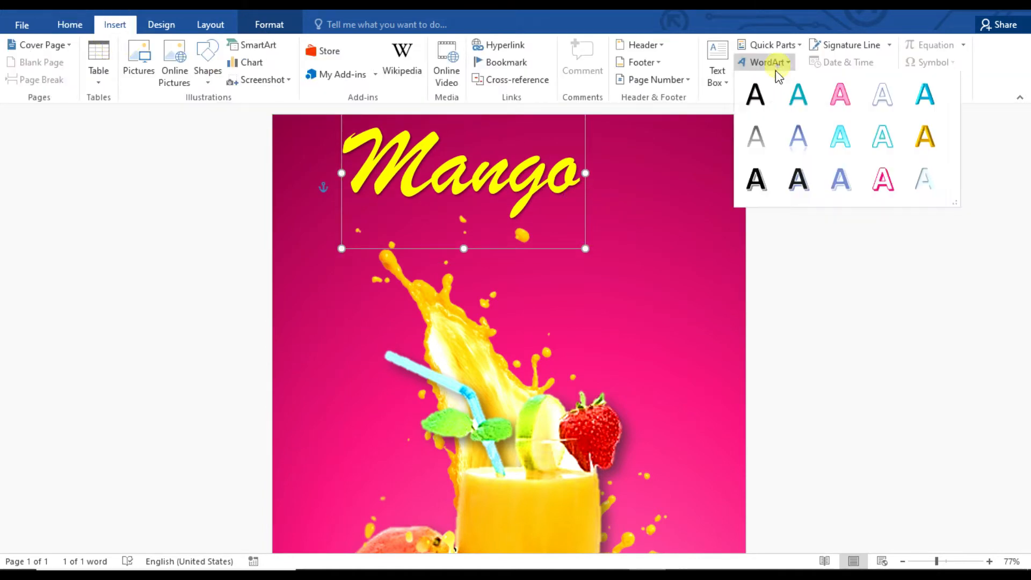
{"action": "left_click", "coordinate": [767, 92]}
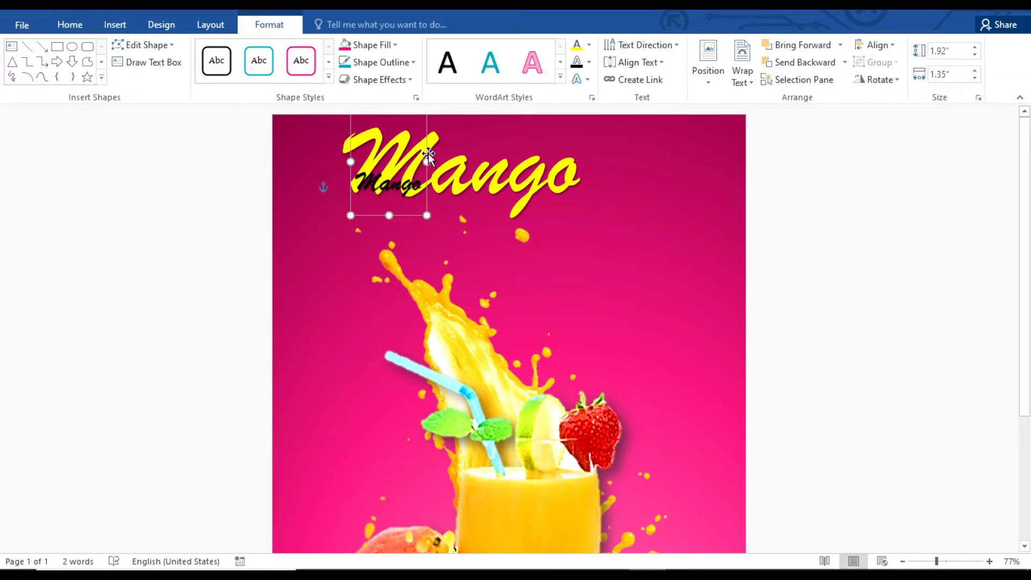
{"action": "left_click_drag", "start_coordinate": [428, 156], "coordinate": [679, 228]}
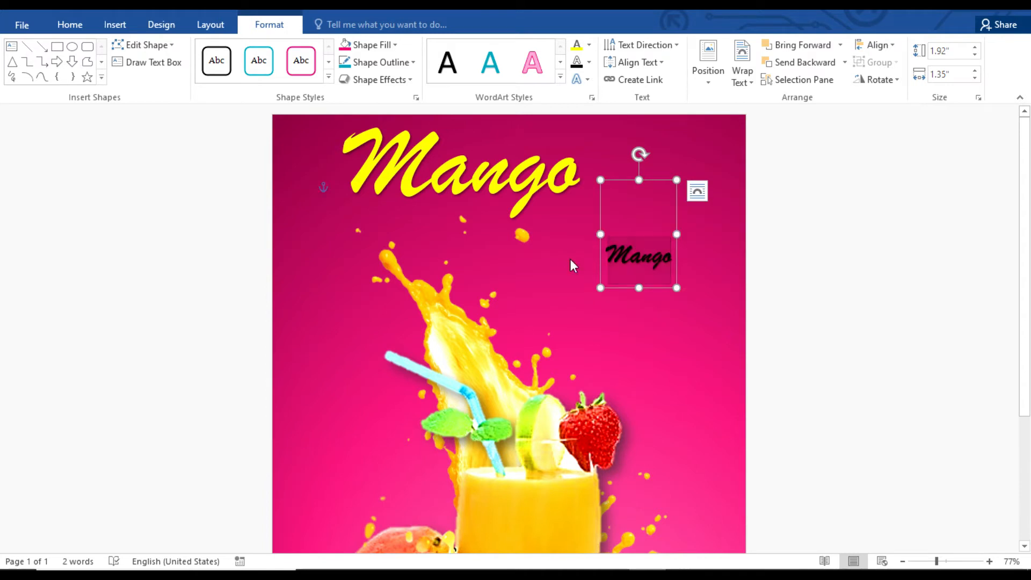
{"action": "type", "text": "juice"}
{"action": "left_click_drag", "start_coordinate": [651, 176], "coordinate": [622, 159]}
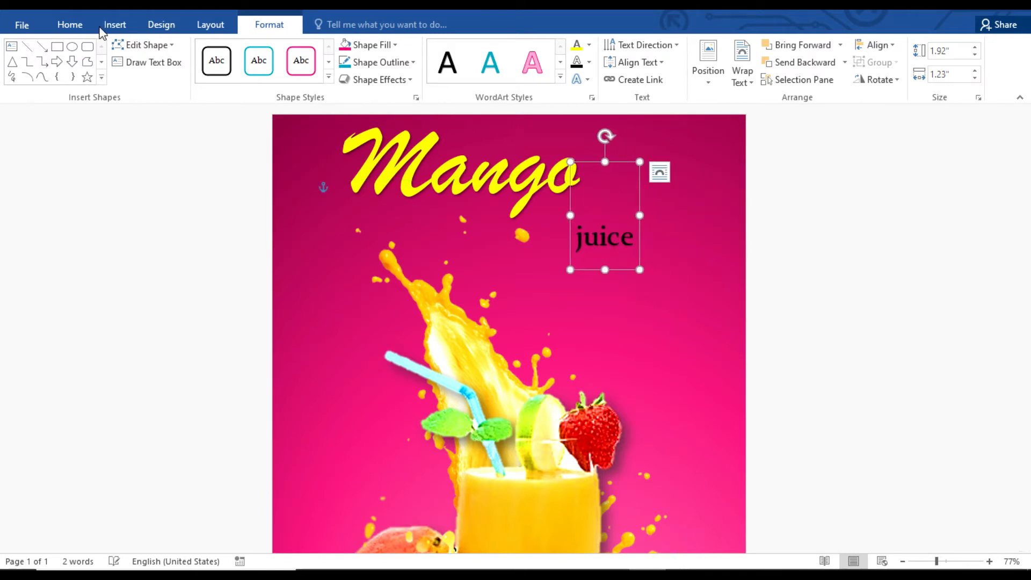
Enlarge the "juice" WordArt to 100 pt, resize its box to fit, and position the word directly beneath the end of "Mango"
{"action": "left_click", "coordinate": [69, 24]}
{"action": "left_click", "coordinate": [234, 51]}
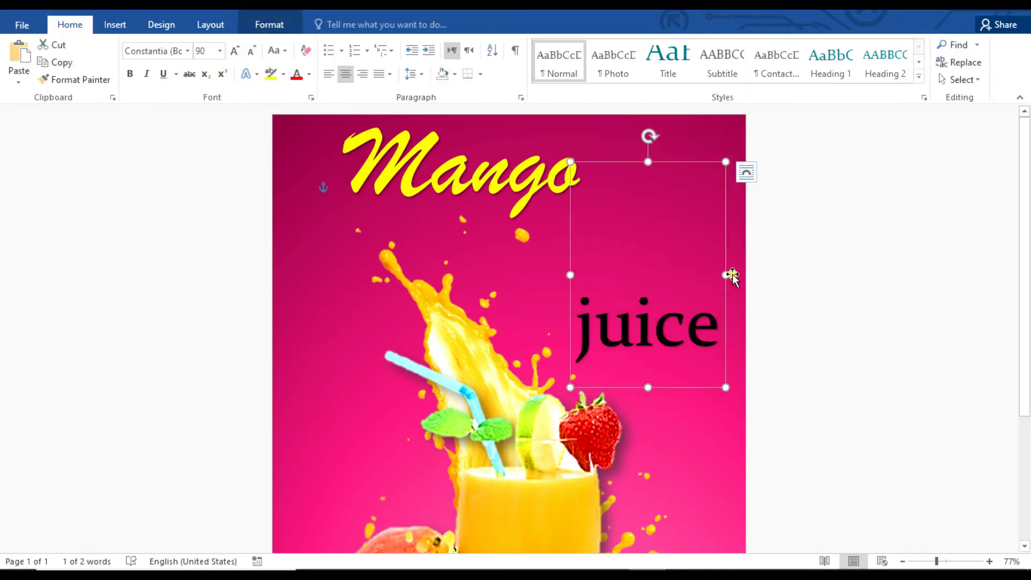
{"action": "left_click_drag", "start_coordinate": [733, 276], "coordinate": [864, 271]}
{"action": "left_click_drag", "start_coordinate": [650, 160], "coordinate": [559, 86]}
{"action": "left_click_drag", "start_coordinate": [580, 156], "coordinate": [670, 390]}
{"action": "left_click_drag", "start_coordinate": [618, 324], "coordinate": [555, 232]}
{"action": "left_click", "coordinate": [235, 50]}
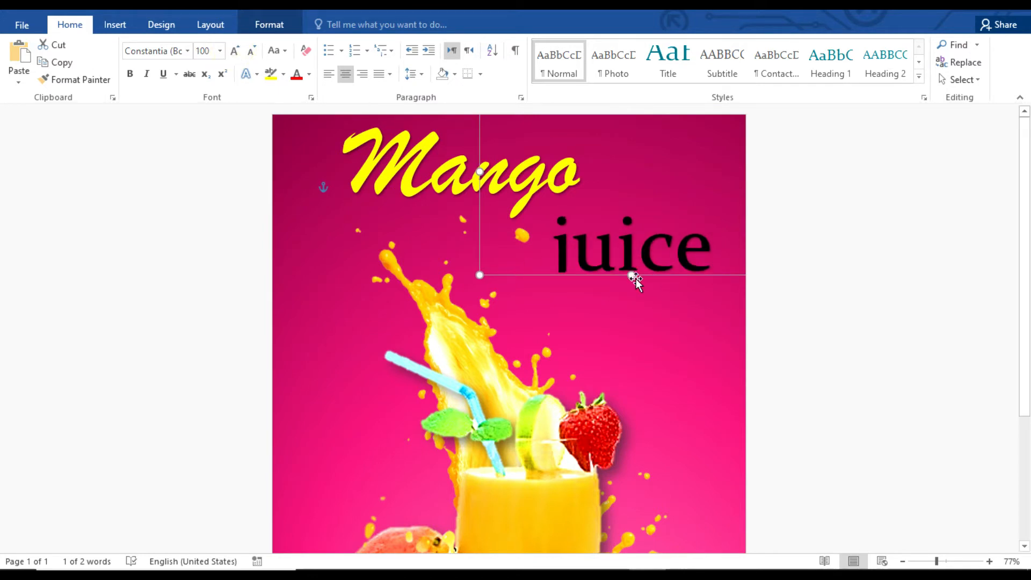
{"action": "left_click_drag", "start_coordinate": [603, 307], "coordinate": [604, 290]}
Try red on the "juice" text, and settle on white as its font color
{"action": "left_click", "coordinate": [309, 74]}
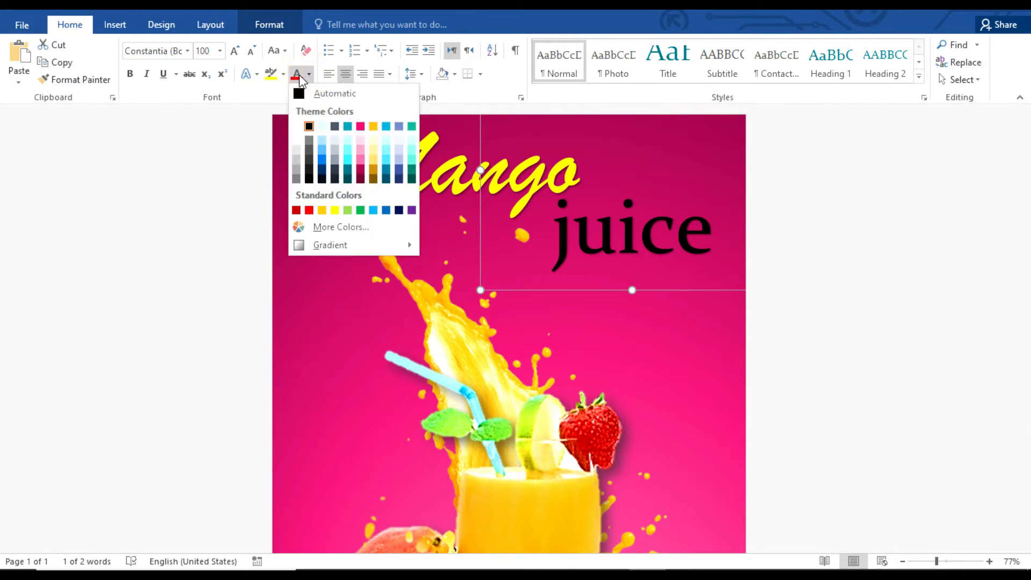
{"action": "left_click", "coordinate": [310, 210]}
{"action": "left_click", "coordinate": [309, 75]}
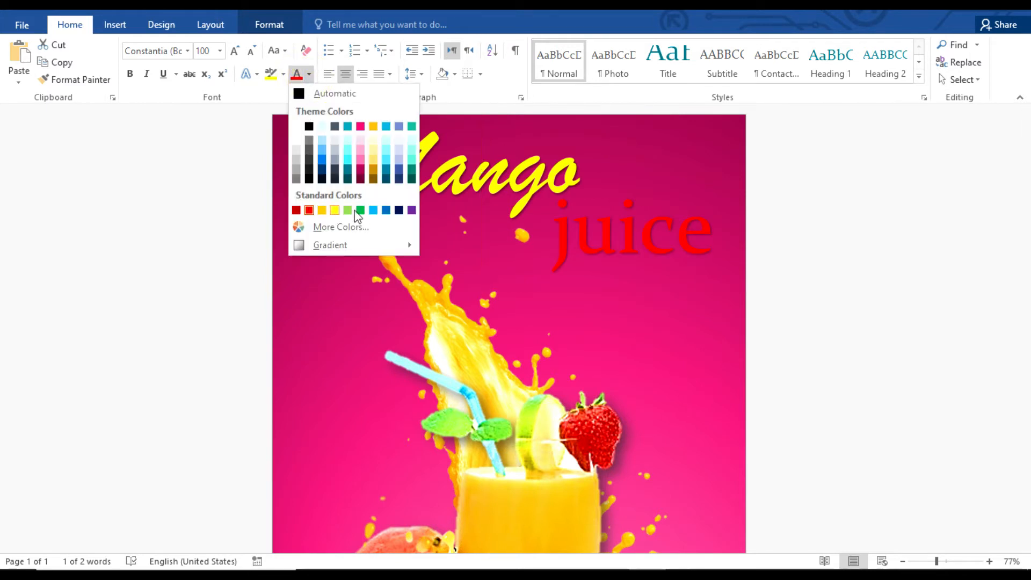
{"action": "left_click", "coordinate": [296, 127]}
Capitalize the first letter of "juice" to read "Juice" and make the word bold
{"action": "left_click", "coordinate": [575, 240]}
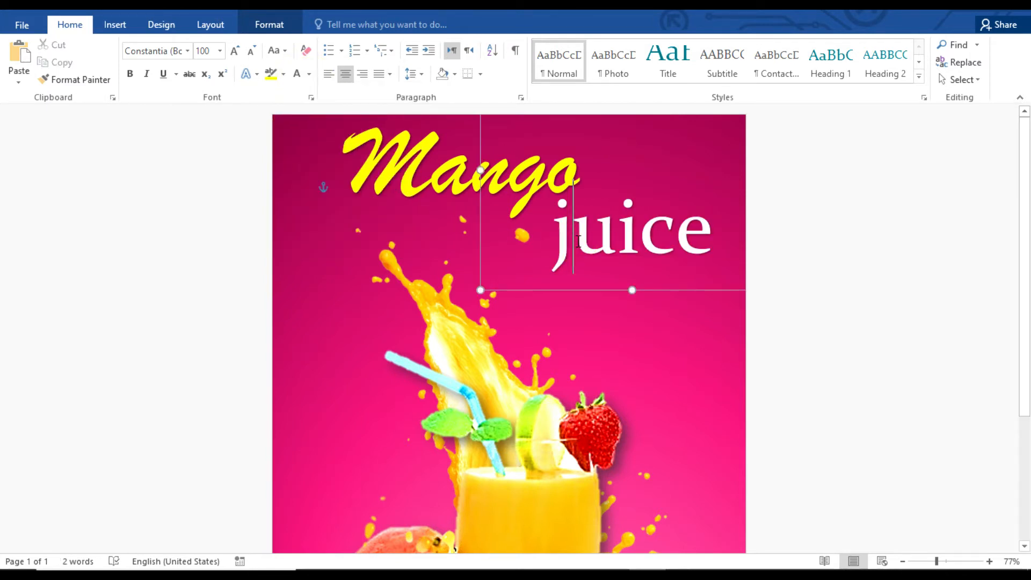
{"action": "key", "text": "BackSpace"}
{"action": "type", "text": "J"}
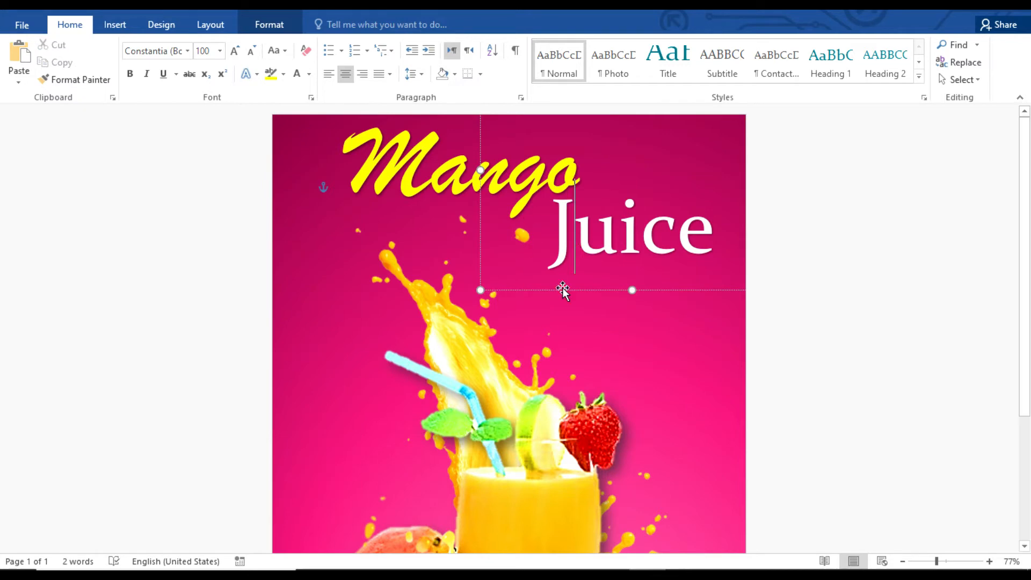
{"action": "left_click", "coordinate": [130, 74]}
{"action": "left_click", "coordinate": [813, 290]}
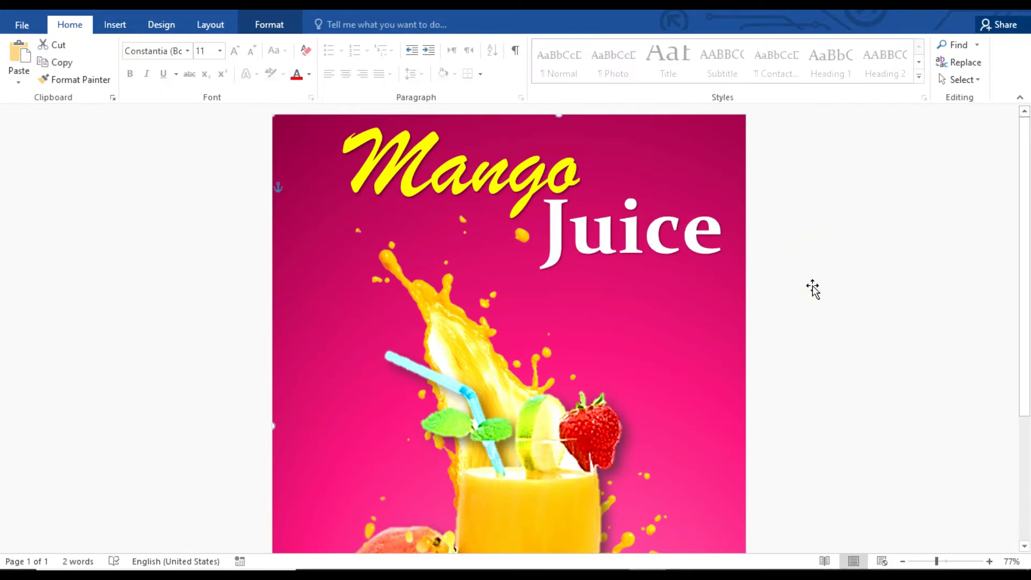
Draw a freeform triangle about 2.19" high and 2.37" wide across the page's upper-right corner
{"action": "left_click_drag", "start_coordinate": [1020, 268], "coordinate": [1020, 182]}
{"action": "left_click", "coordinate": [116, 27]}
{"action": "left_click", "coordinate": [208, 67]}
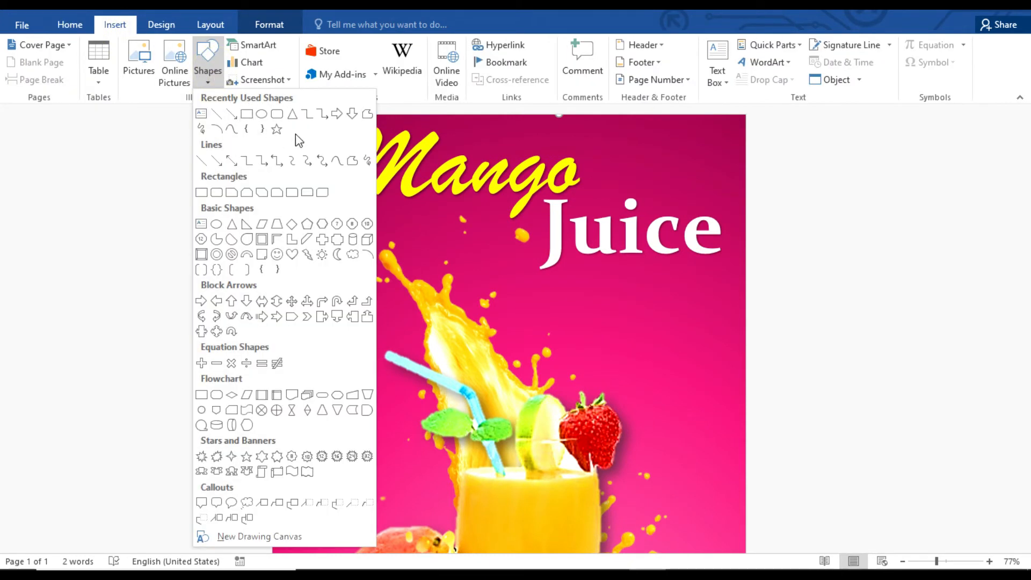
{"action": "left_click", "coordinate": [352, 161]}
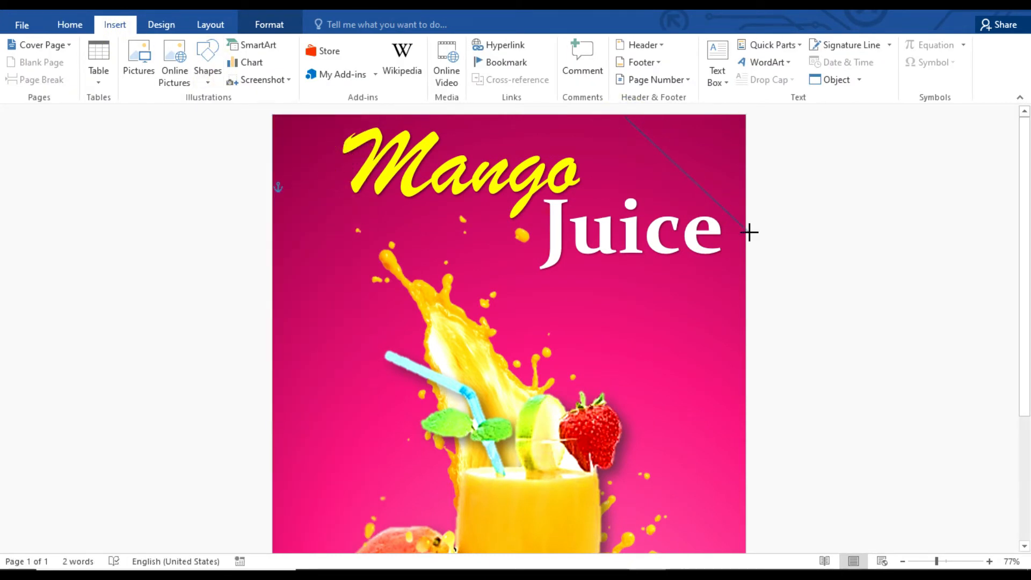
{"action": "left_click", "coordinate": [624, 110]}
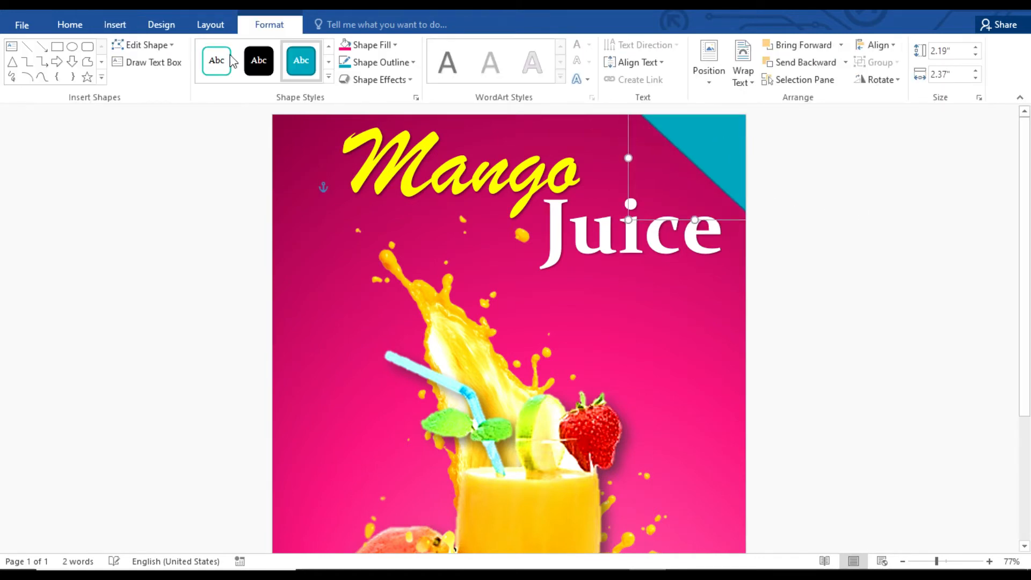
Fill the corner triangle with standard Yellow and give it a white outline
{"action": "left_click", "coordinate": [392, 45]}
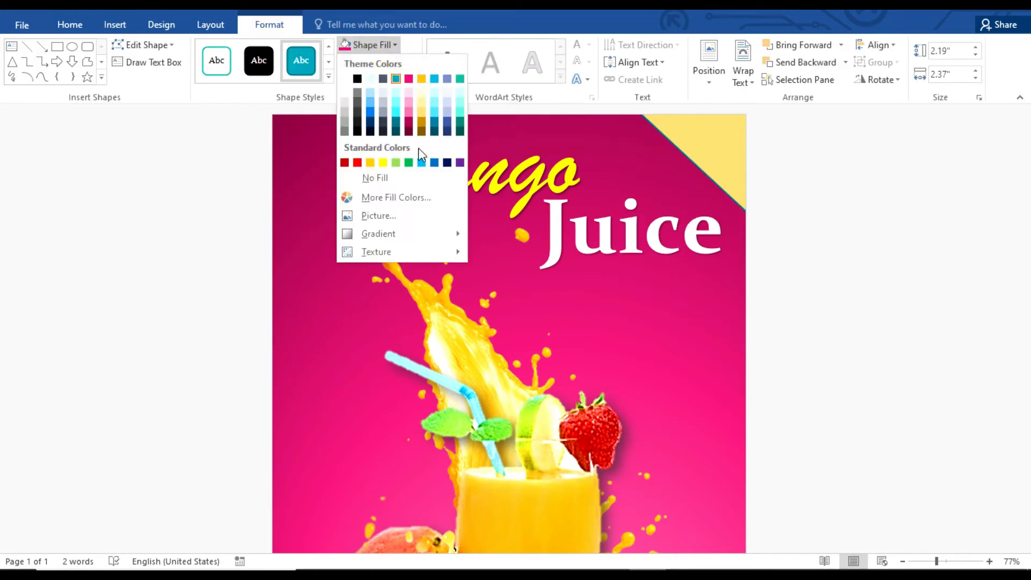
{"action": "left_click", "coordinate": [383, 163]}
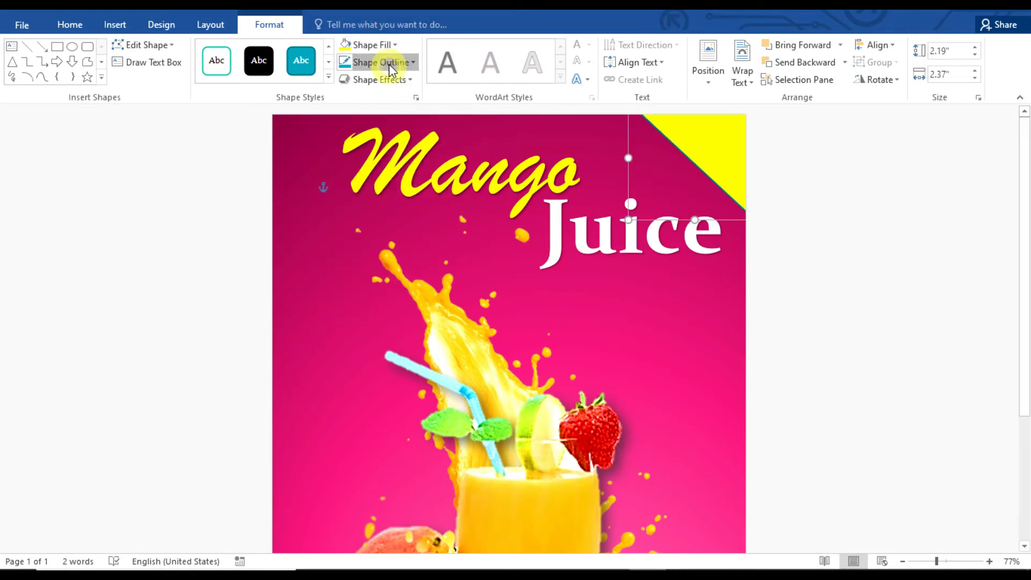
{"action": "left_click", "coordinate": [378, 63]}
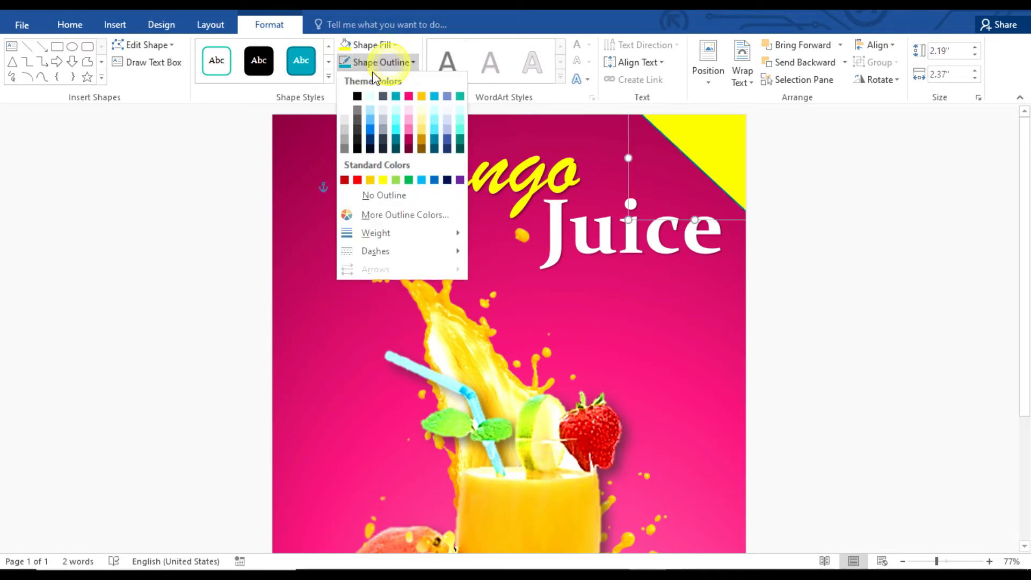
{"action": "left_click", "coordinate": [346, 99]}
Draw a five-point star about 2.41" by 2.41" below the word "Juice" and thin its arms to narrow spikes
{"action": "scroll", "coordinate": [1013, 334], "scroll_direction": "down", "scroll_amount": 4}
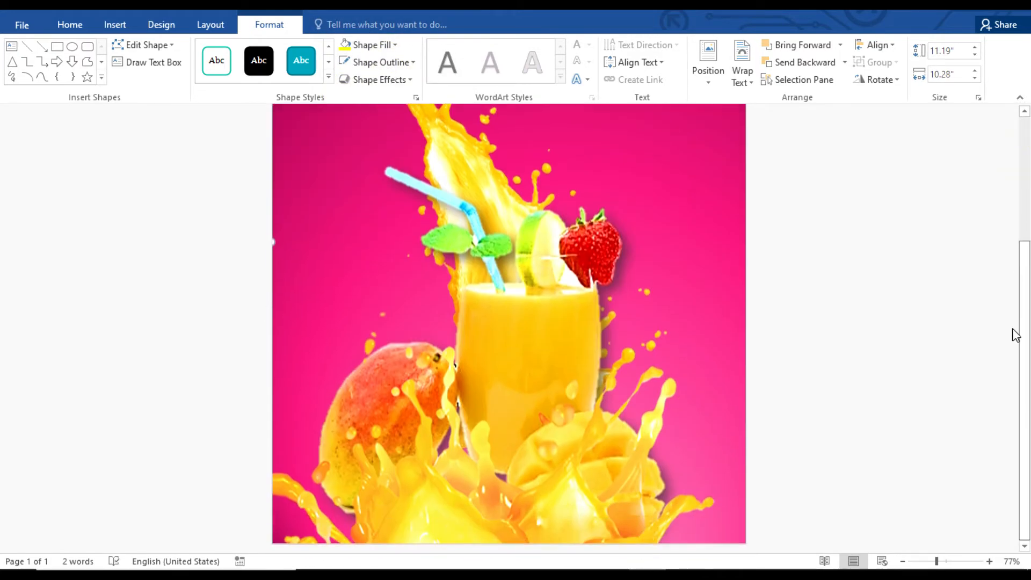
{"action": "left_click", "coordinate": [903, 561]}
{"action": "left_click", "coordinate": [903, 562]}
{"action": "scroll", "coordinate": [1025, 322], "scroll_direction": "down", "scroll_amount": 2}
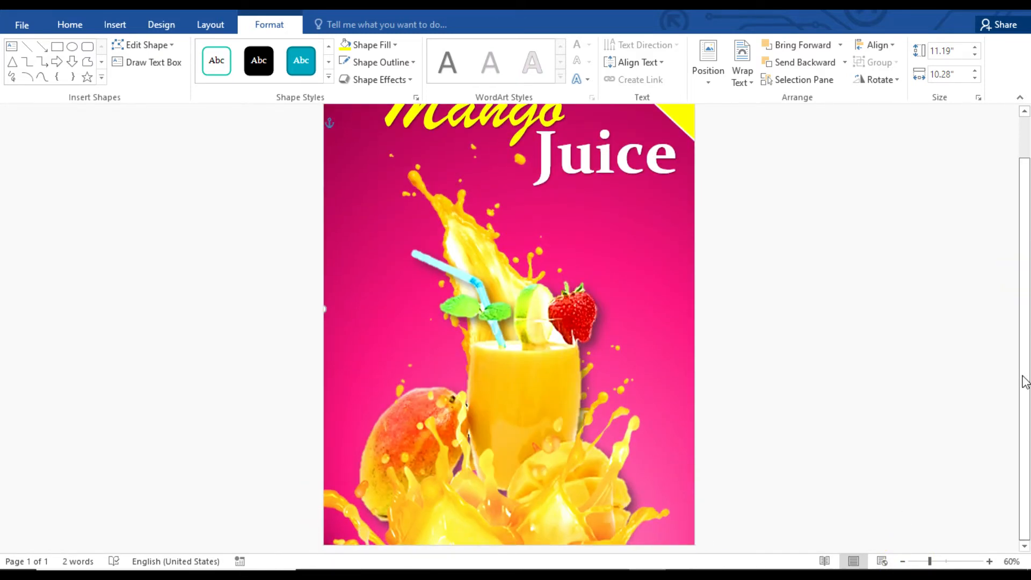
{"action": "scroll", "coordinate": [992, 231], "scroll_direction": "up", "scroll_amount": 2}
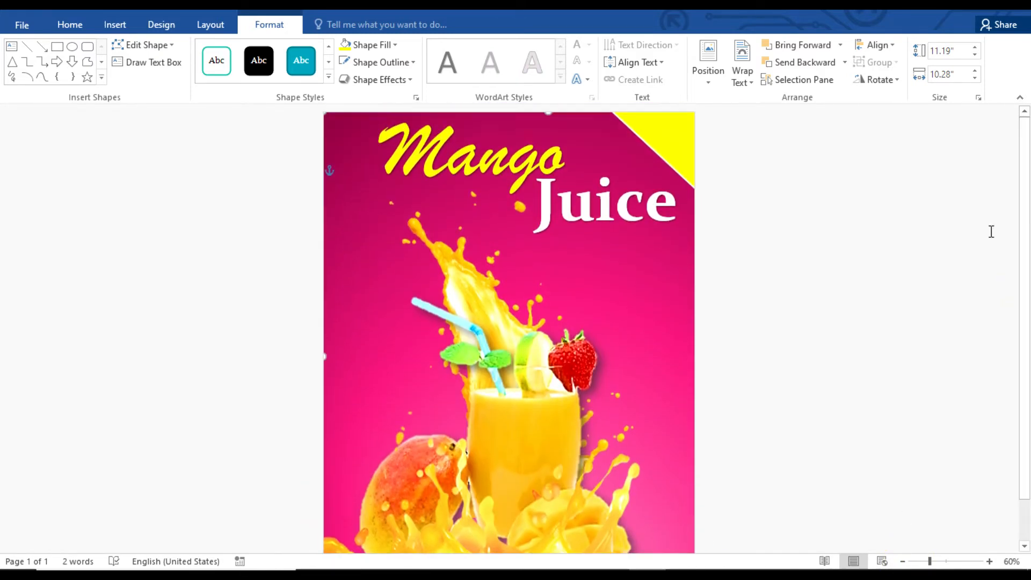
{"action": "left_click", "coordinate": [115, 24]}
{"action": "left_click", "coordinate": [89, 27]}
{"action": "left_click", "coordinate": [126, 26]}
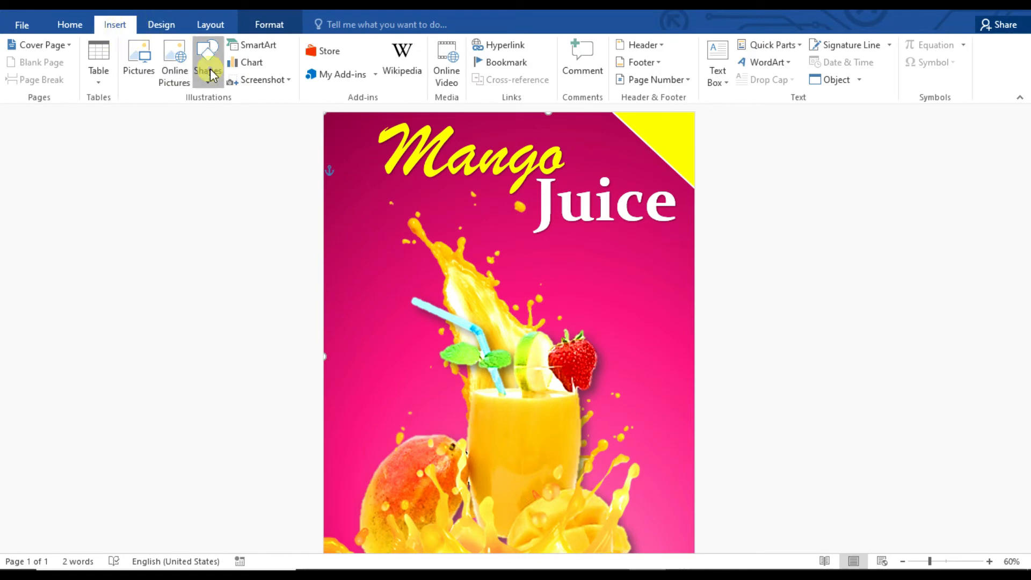
{"action": "left_click", "coordinate": [207, 56]}
{"action": "left_click", "coordinate": [246, 457]}
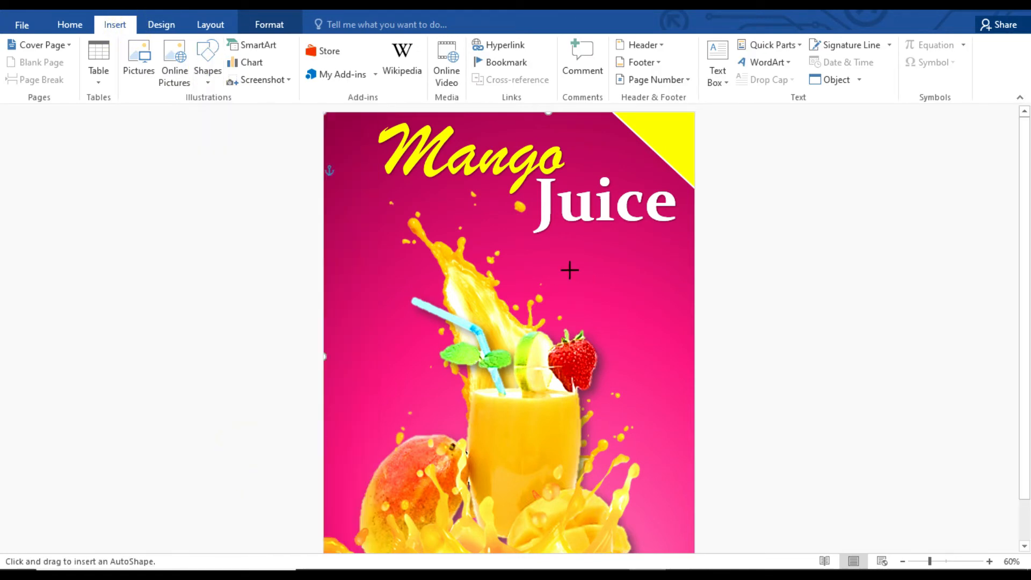
{"action": "left_click_drag", "start_coordinate": [559, 239], "coordinate": [665, 346]}
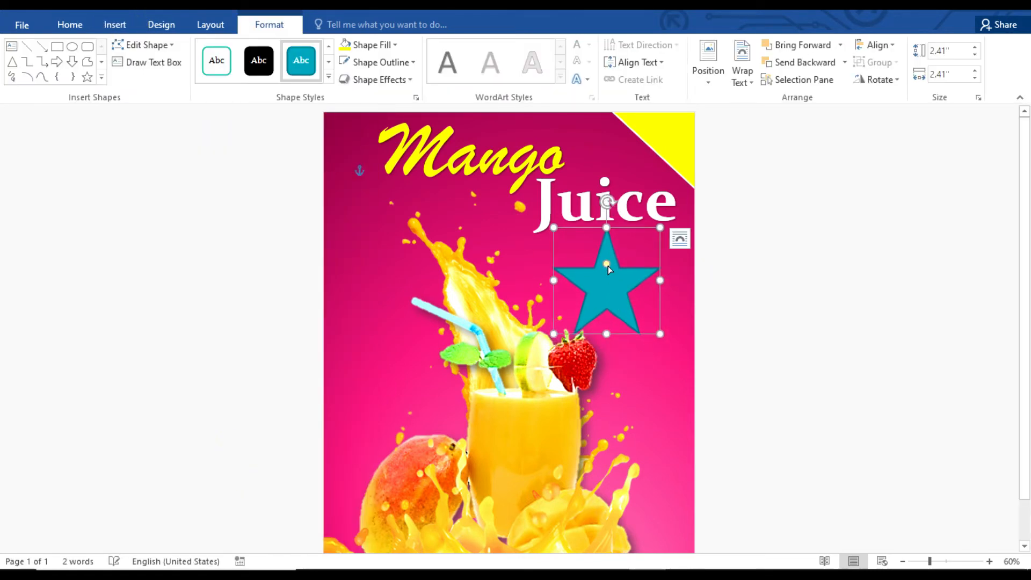
{"action": "mouse_move", "coordinate": [611, 275]}
{"action": "left_mouse_down"}
{"action": "mouse_move", "coordinate": [613, 291]}
{"action": "mouse_move", "coordinate": [602, 283]}
{"action": "left_mouse_up"}
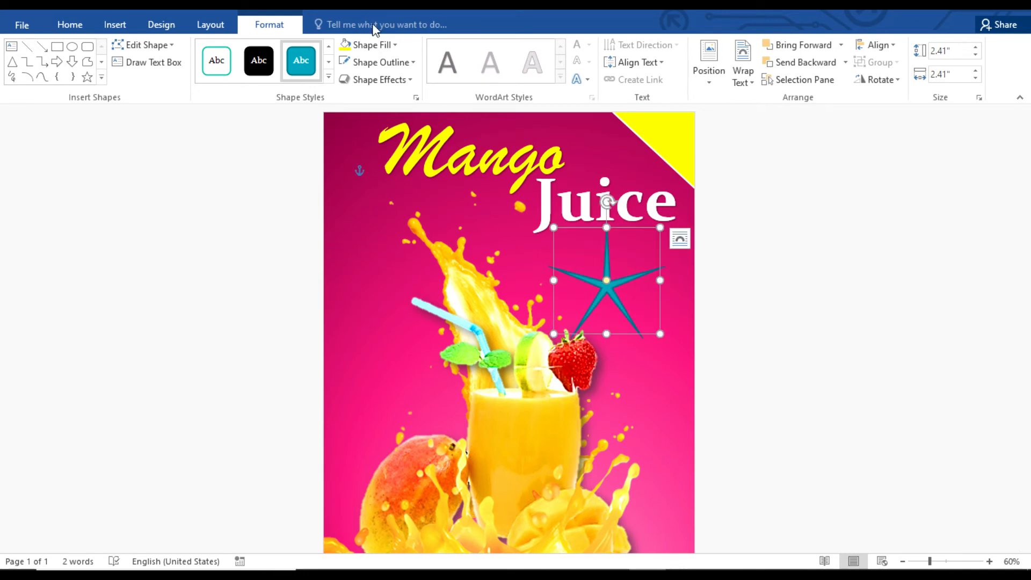
Fill the five-point star with white and remove its outline
{"action": "left_click", "coordinate": [384, 45]}
{"action": "left_click", "coordinate": [344, 79]}
{"action": "left_click", "coordinate": [376, 62]}
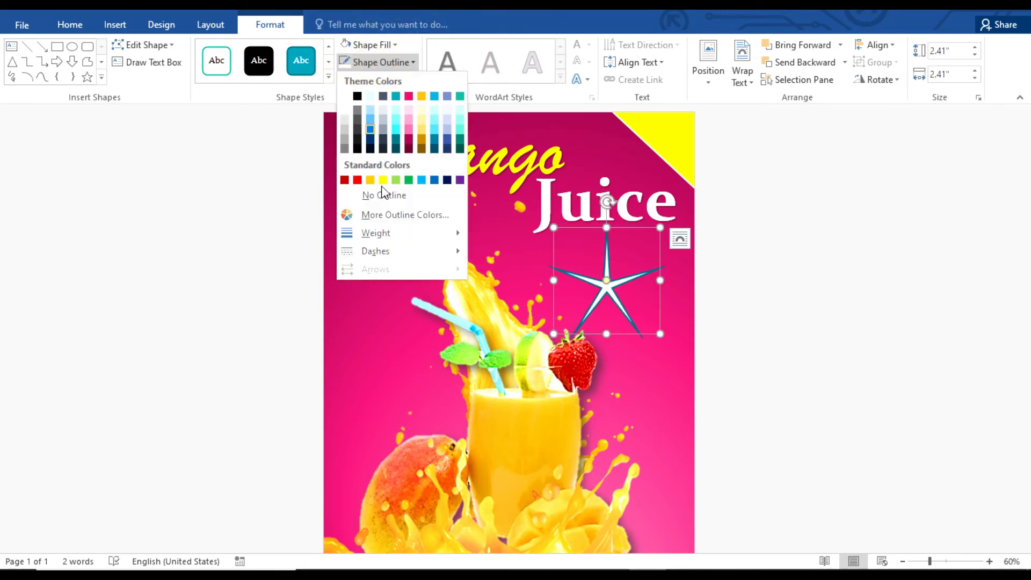
{"action": "left_click", "coordinate": [385, 195]}
Shrink the white star to about 0.88" by 0.88"
{"action": "left_click", "coordinate": [591, 279]}
{"action": "left_click_drag", "start_coordinate": [665, 334], "coordinate": [595, 269]}
{"action": "left_click", "coordinate": [747, 302]}
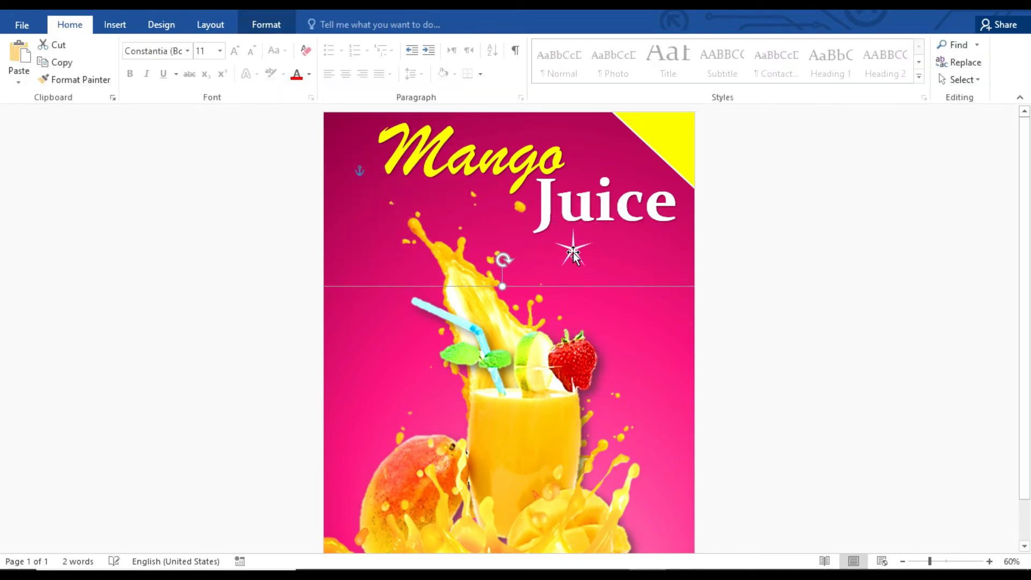
Place the star below the word "Juice" and put copies near the page's left edge, beside the straw and beside "Mango"
{"action": "left_click", "coordinate": [573, 253]}
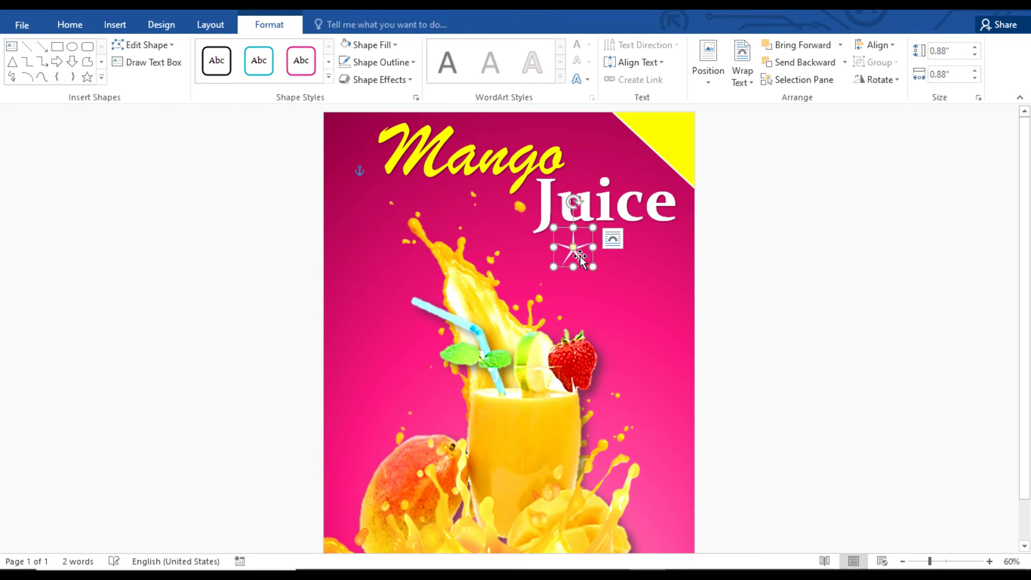
{"action": "left_click_drag", "start_coordinate": [580, 257], "coordinate": [376, 329]}
{"action": "left_click", "coordinate": [370, 376]}
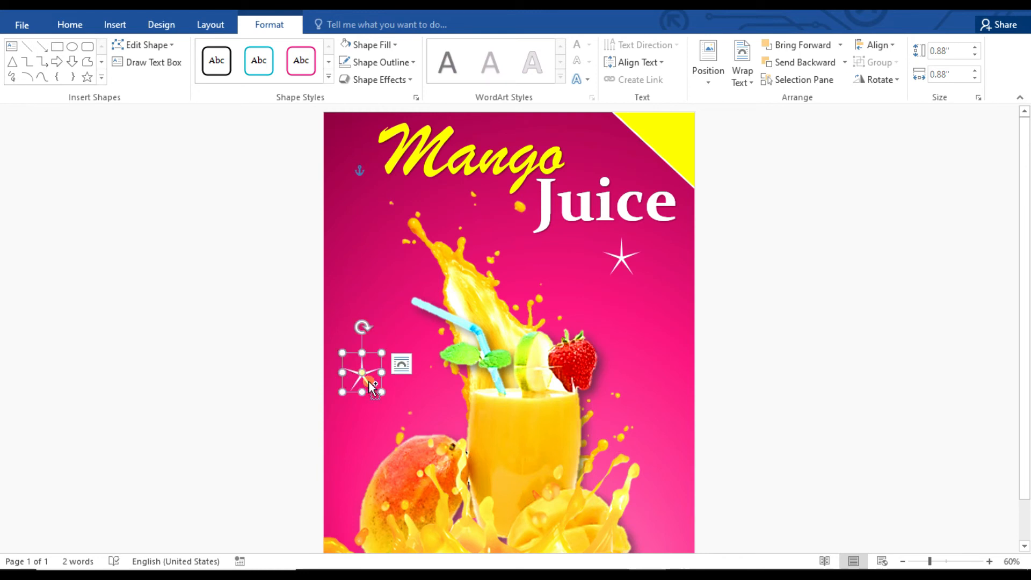
{"action": "left_click_drag", "start_coordinate": [370, 385], "coordinate": [360, 170]}
{"action": "left_click", "coordinate": [385, 183]}
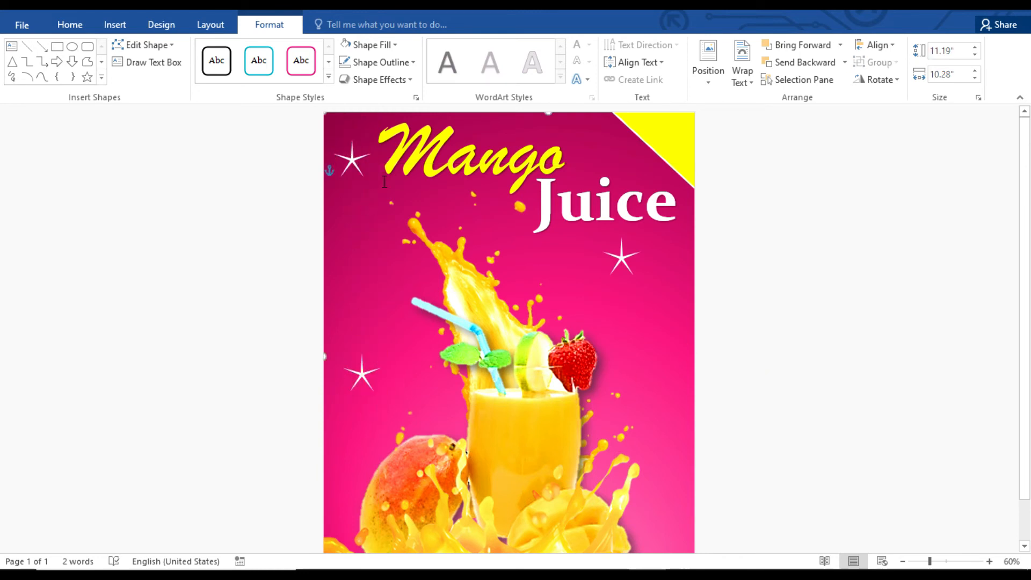
Add star copies to the right of the juice glass and just above the tip of the upper splash
{"action": "left_click", "coordinate": [354, 164]}
{"action": "mouse_move", "coordinate": [384, 236]}
{"action": "left_mouse_down"}
{"action": "mouse_move", "coordinate": [360, 161]}
{"action": "mouse_move", "coordinate": [360, 169]}
{"action": "left_mouse_up"}
{"action": "left_click_drag", "start_coordinate": [575, 344], "coordinate": [694, 440]}
{"action": "left_click", "coordinate": [754, 410]}
{"action": "left_click", "coordinate": [623, 261]}
{"action": "left_click_drag", "start_coordinate": [623, 260], "coordinate": [546, 251]}
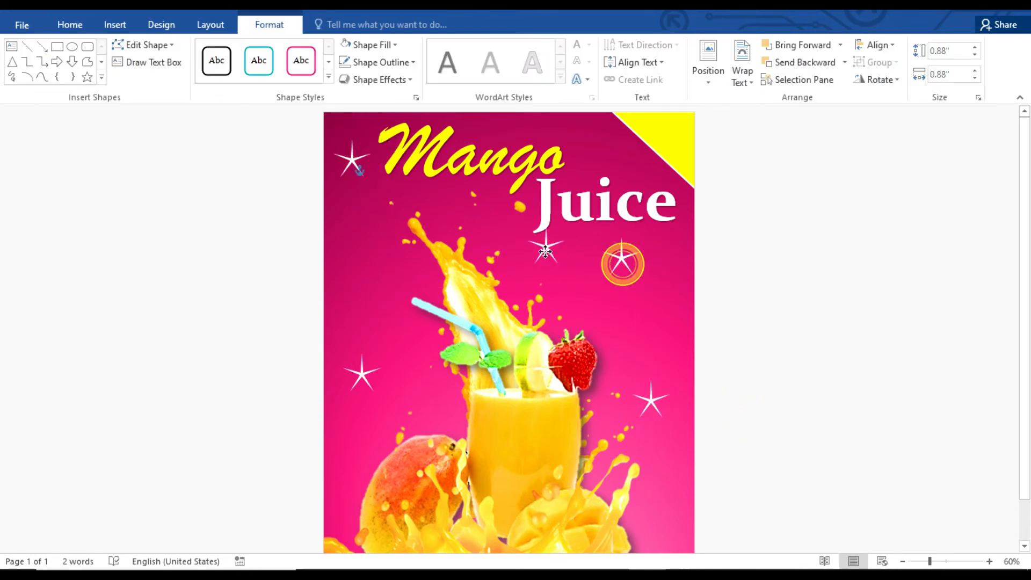
Scatter four smaller star copies of about 0.57" over the poster's left side and copy a 0.88" star between "Mango" and the yellow corner
{"action": "left_click", "coordinate": [622, 257]}
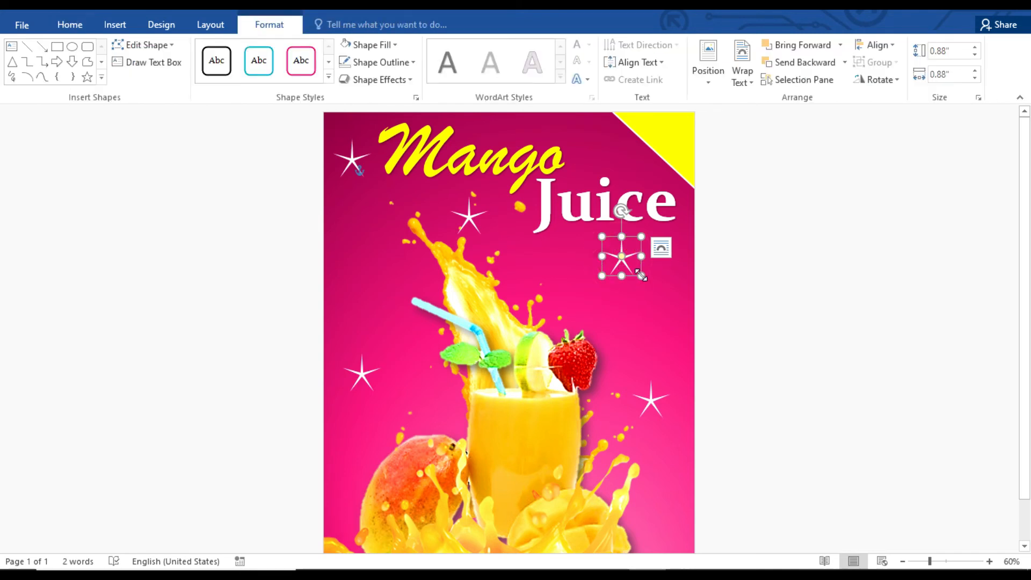
{"action": "left_click_drag", "start_coordinate": [615, 263], "coordinate": [370, 279]}
{"action": "left_click", "coordinate": [817, 364]}
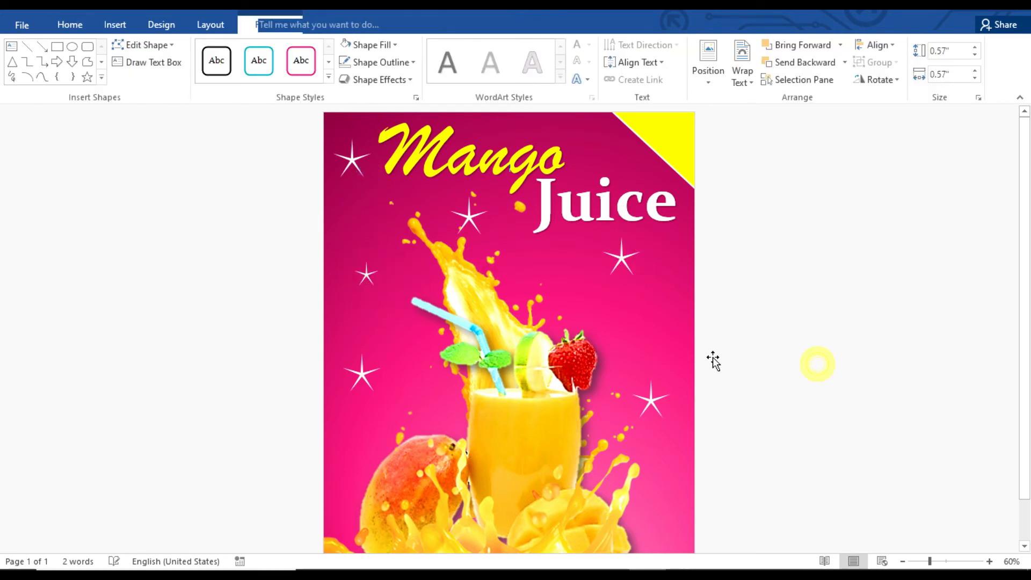
{"action": "left_click", "coordinate": [364, 277]}
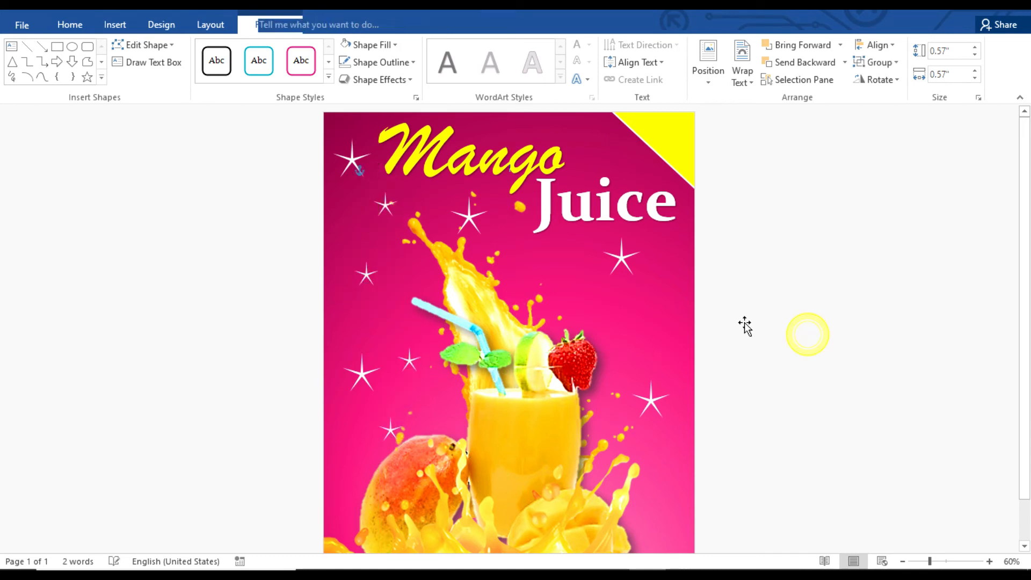
{"action": "left_click", "coordinate": [365, 379]}
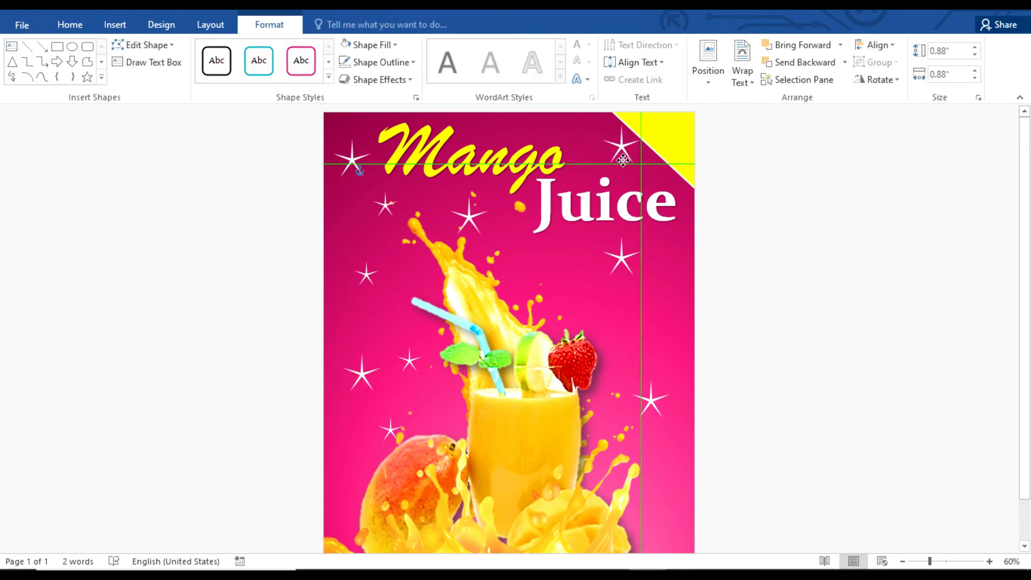
{"action": "left_click", "coordinate": [659, 256]}
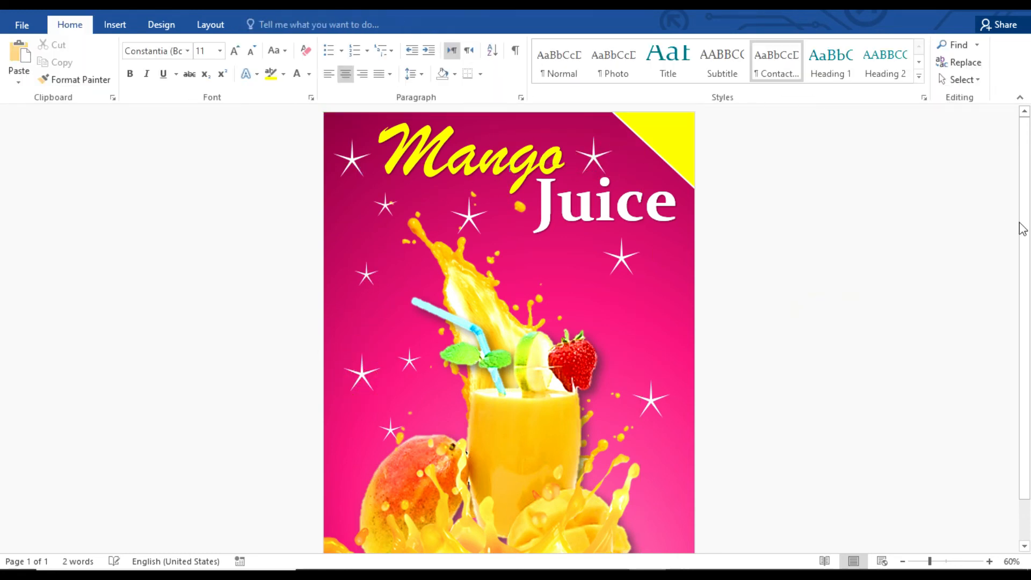
Review the poster as a whole and close up, from the title and stars to the glass and splashes
{"action": "scroll", "coordinate": [1023, 290], "scroll_direction": "down", "scroll_amount": 2}
{"action": "left_click", "coordinate": [903, 561]}
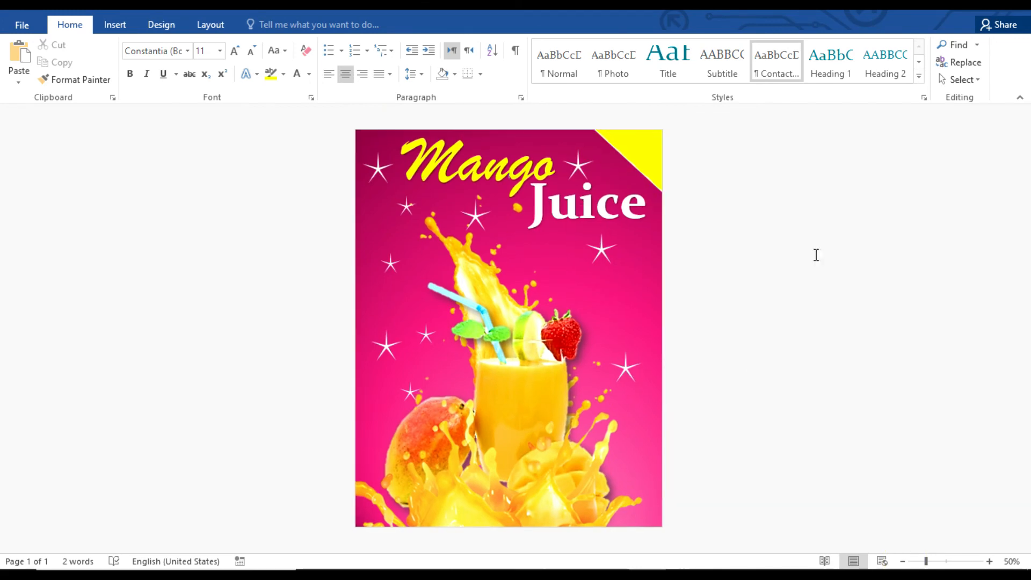
{"action": "left_click", "coordinate": [958, 562]}
{"action": "left_click", "coordinate": [940, 561]}
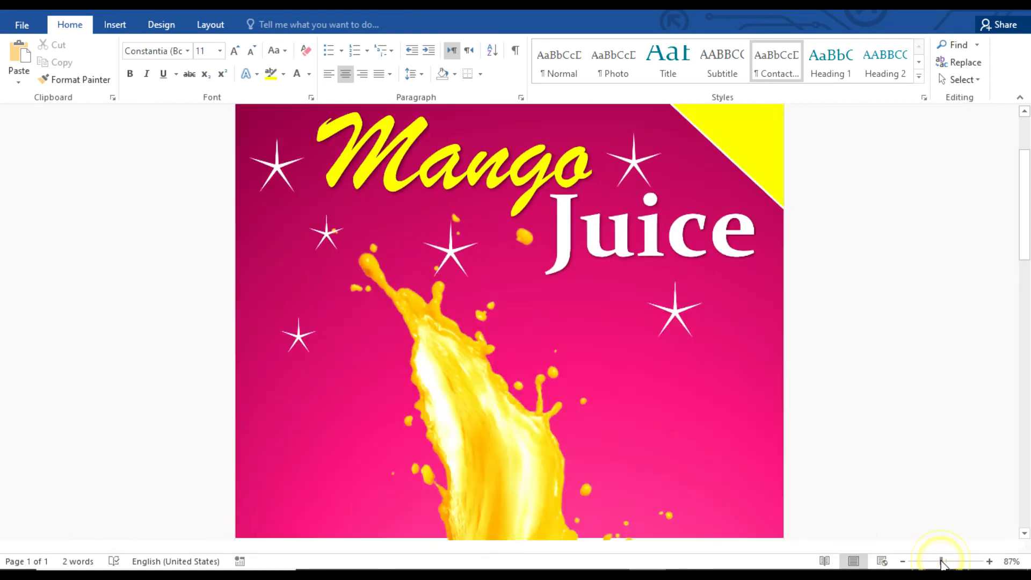
{"action": "scroll", "coordinate": [1024, 360], "scroll_direction": "down", "scroll_amount": 5}
{"action": "scroll", "coordinate": [1006, 135], "scroll_direction": "up", "scroll_amount": 5}
{"action": "scroll", "coordinate": [1006, 223], "scroll_direction": "down", "scroll_amount": 3}
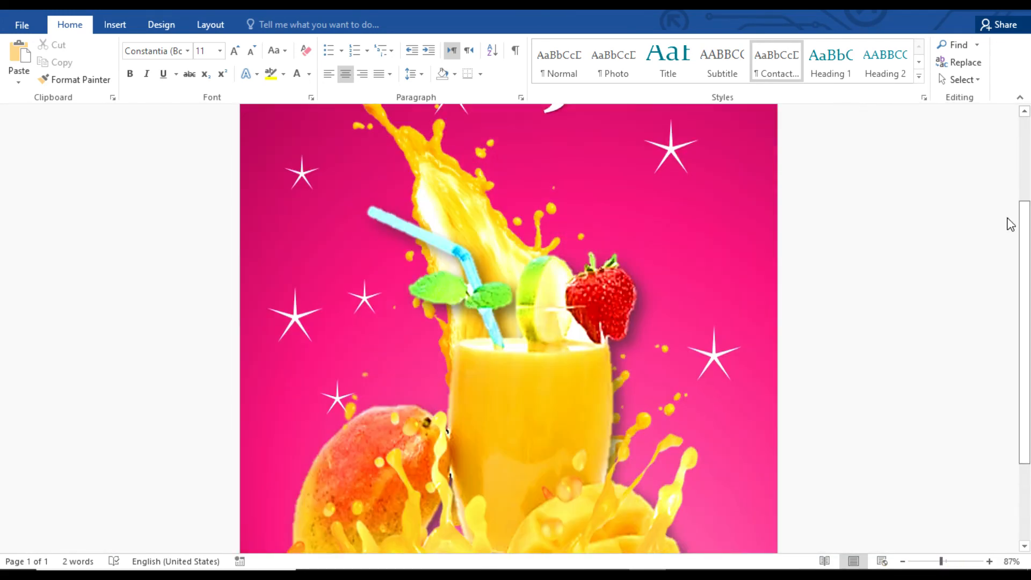
{"action": "scroll", "coordinate": [990, 142], "scroll_direction": "up", "scroll_amount": 3}
{"action": "scroll", "coordinate": [1017, 297], "scroll_direction": "down", "scroll_amount": 3}
{"action": "scroll", "coordinate": [994, 156], "scroll_direction": "up", "scroll_amount": 3}
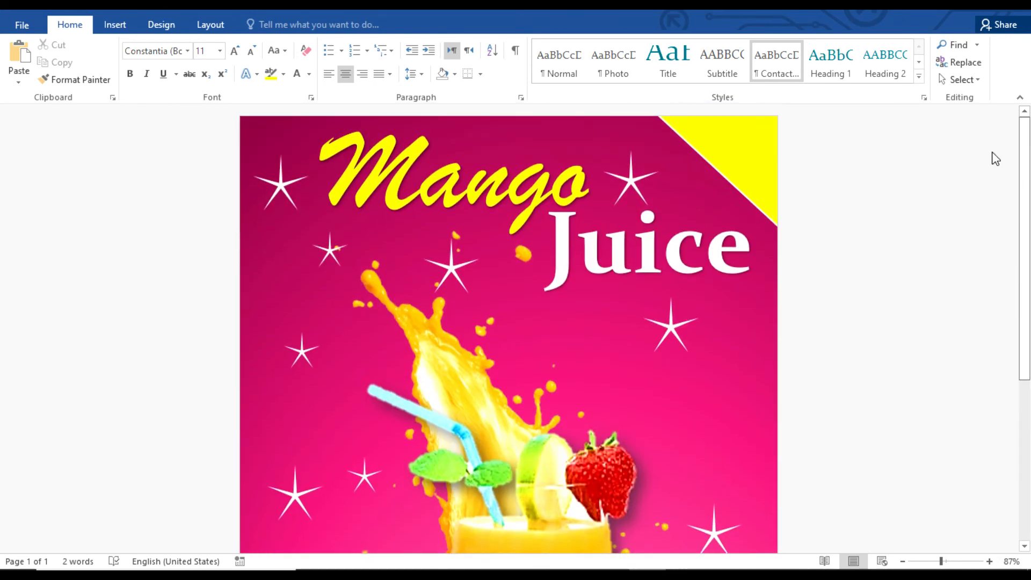
{"action": "scroll", "coordinate": [1018, 205], "scroll_direction": "down", "scroll_amount": 3}
{"action": "scroll", "coordinate": [1006, 148], "scroll_direction": "up", "scroll_amount": 3}
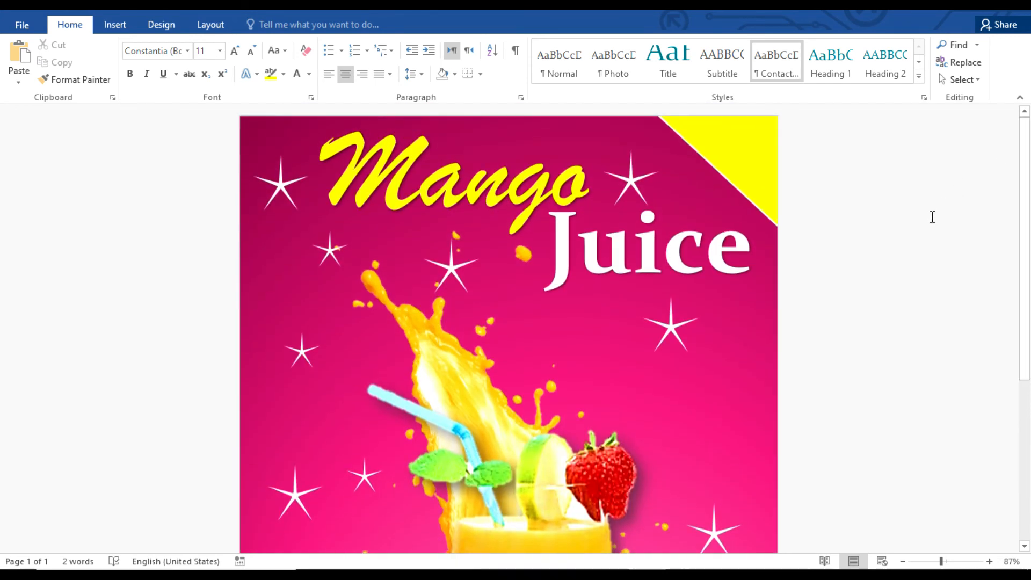